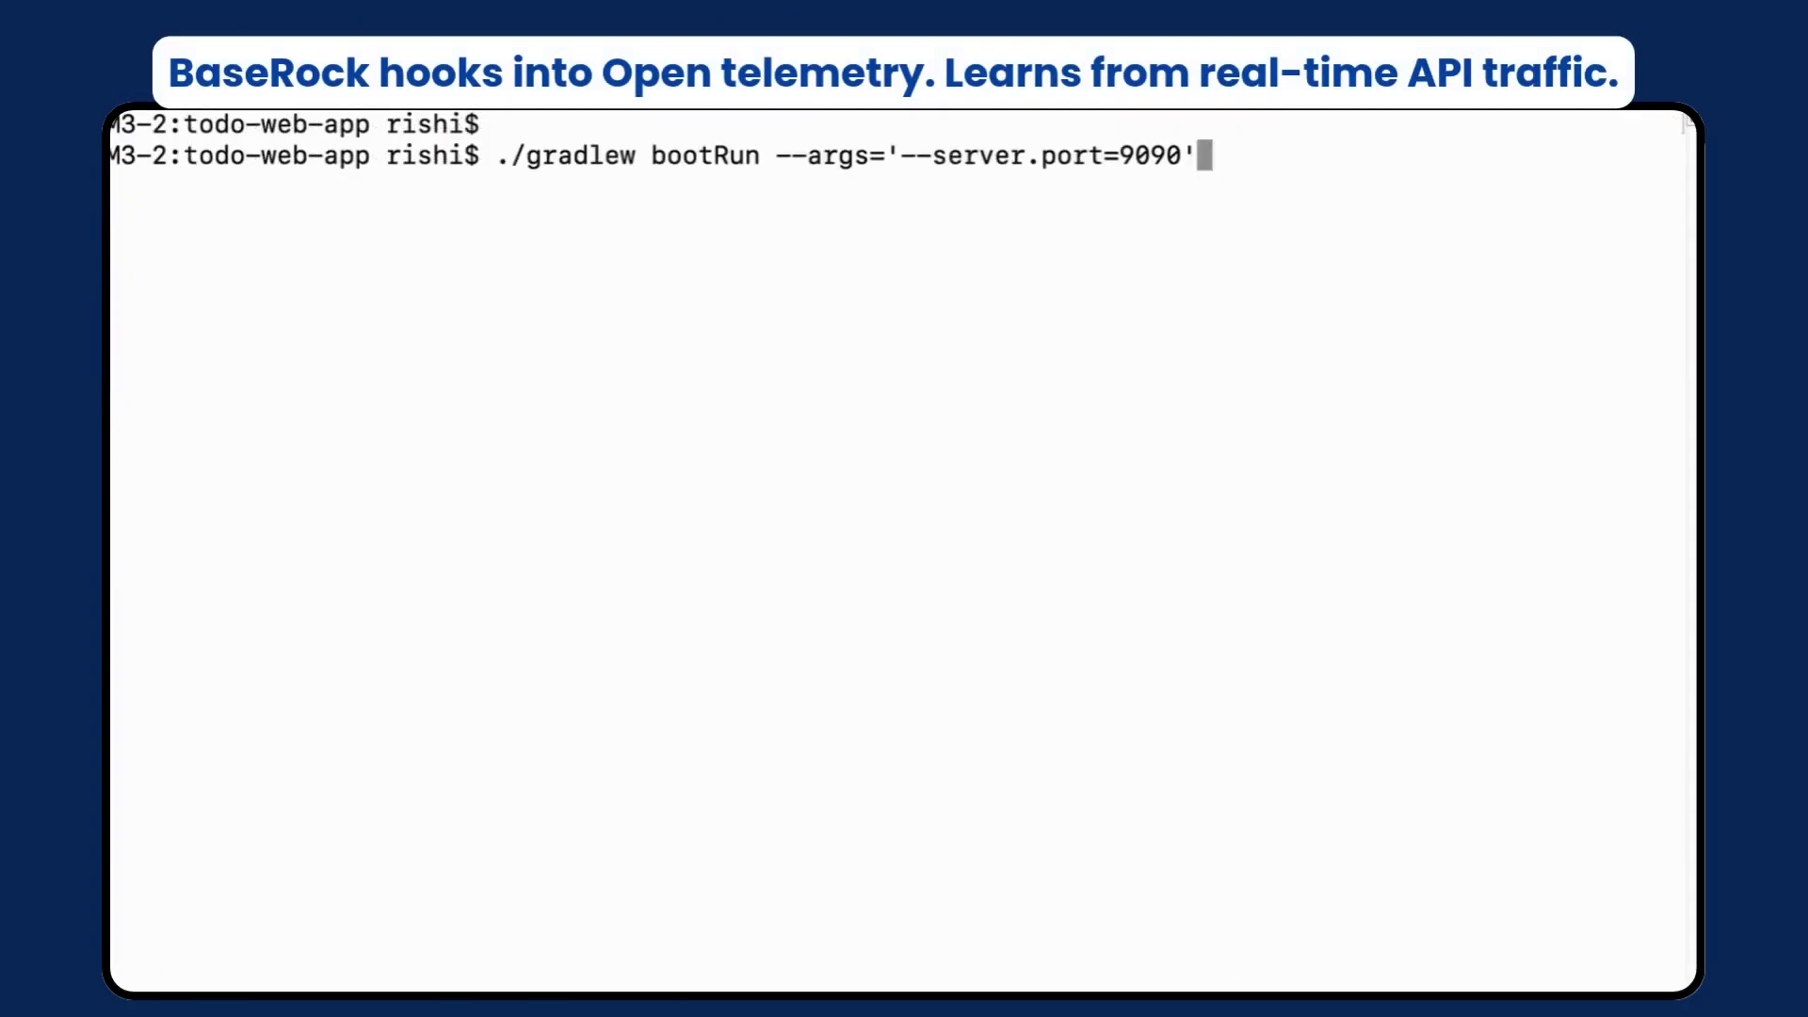
Start the todo web app from todo-web-app with ./gradlew bootRun on port 9090
key("Return")
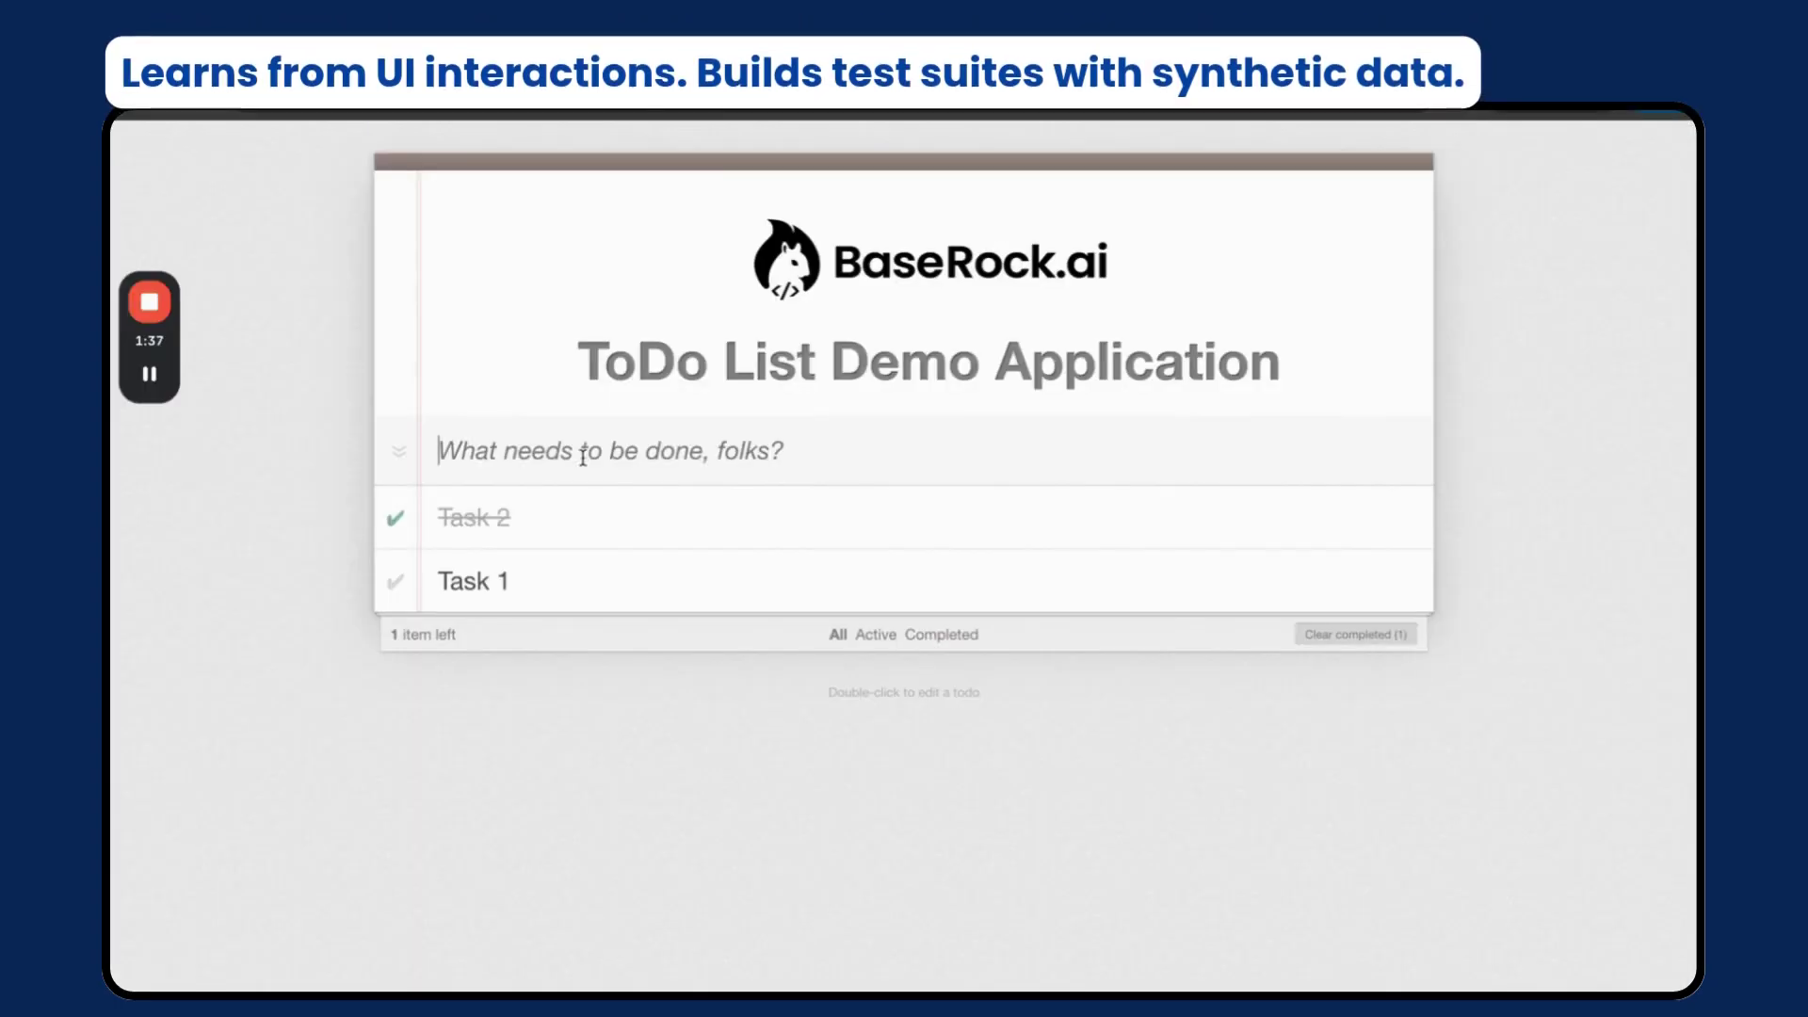
type("wqeqwe 23213")
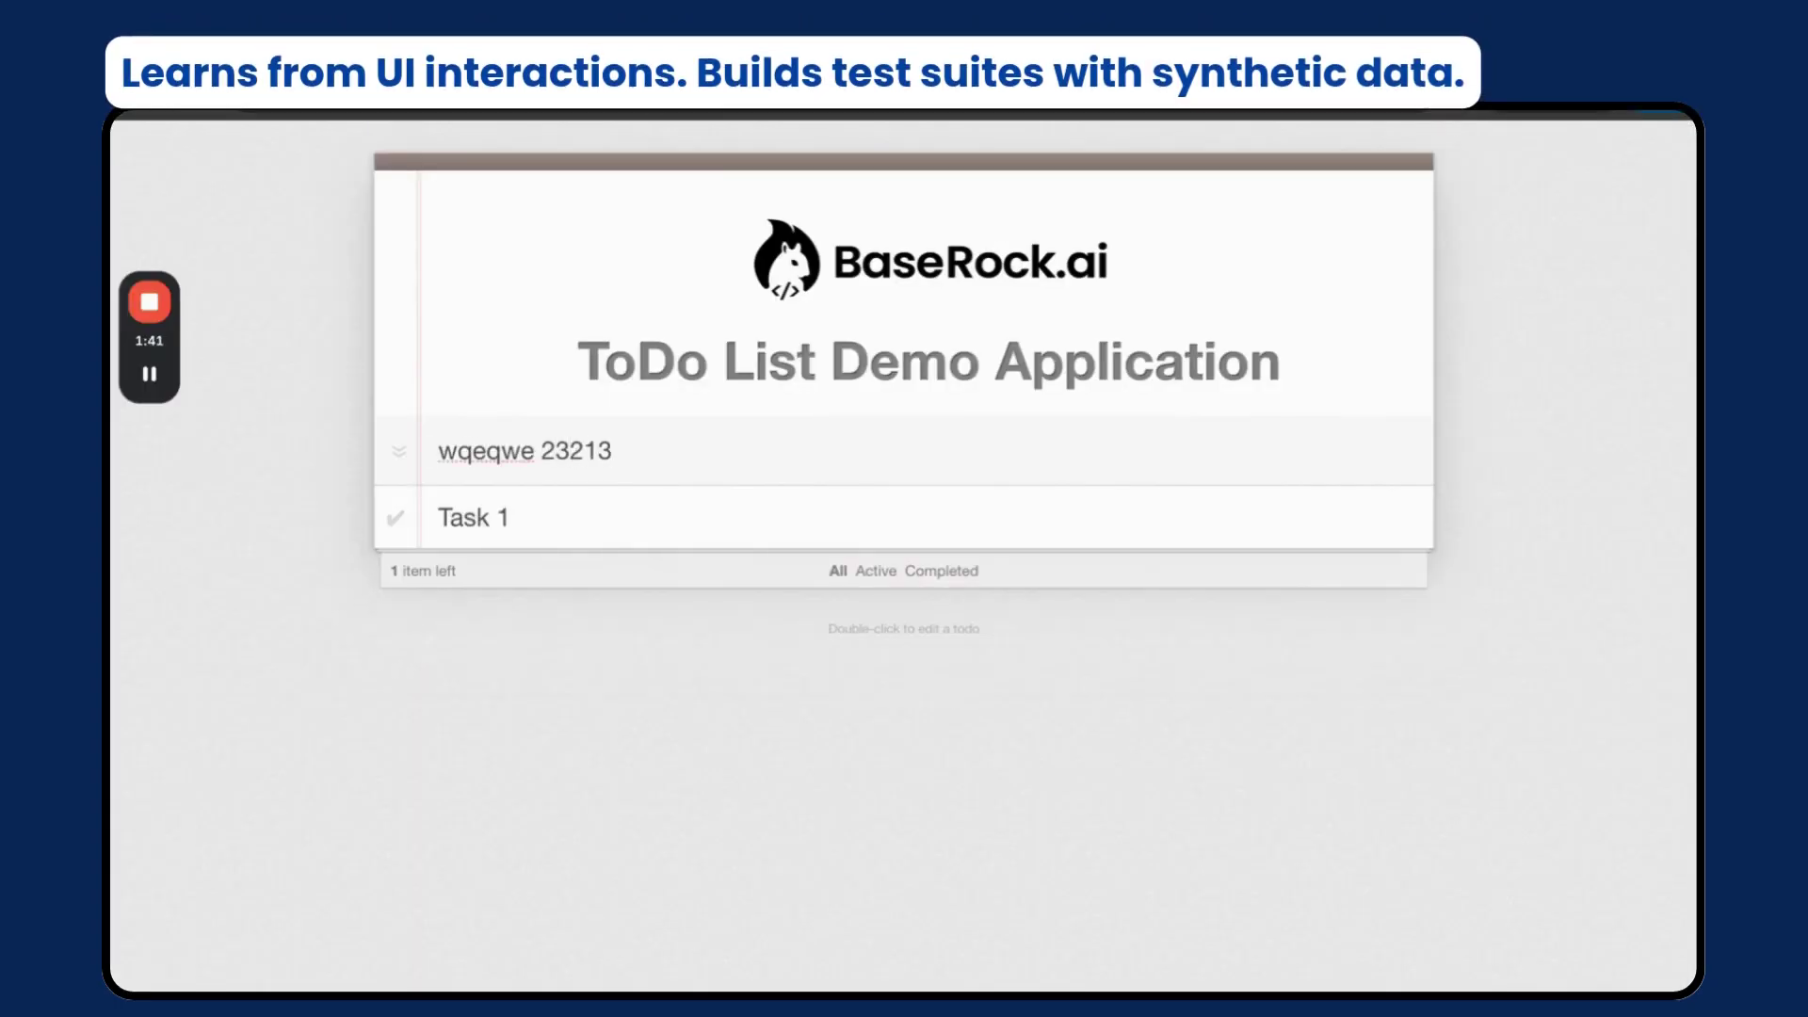
Add todos 'wqeqwe 23213' and 'Task 123', then delete Task 123 and Task 1
key("Return")
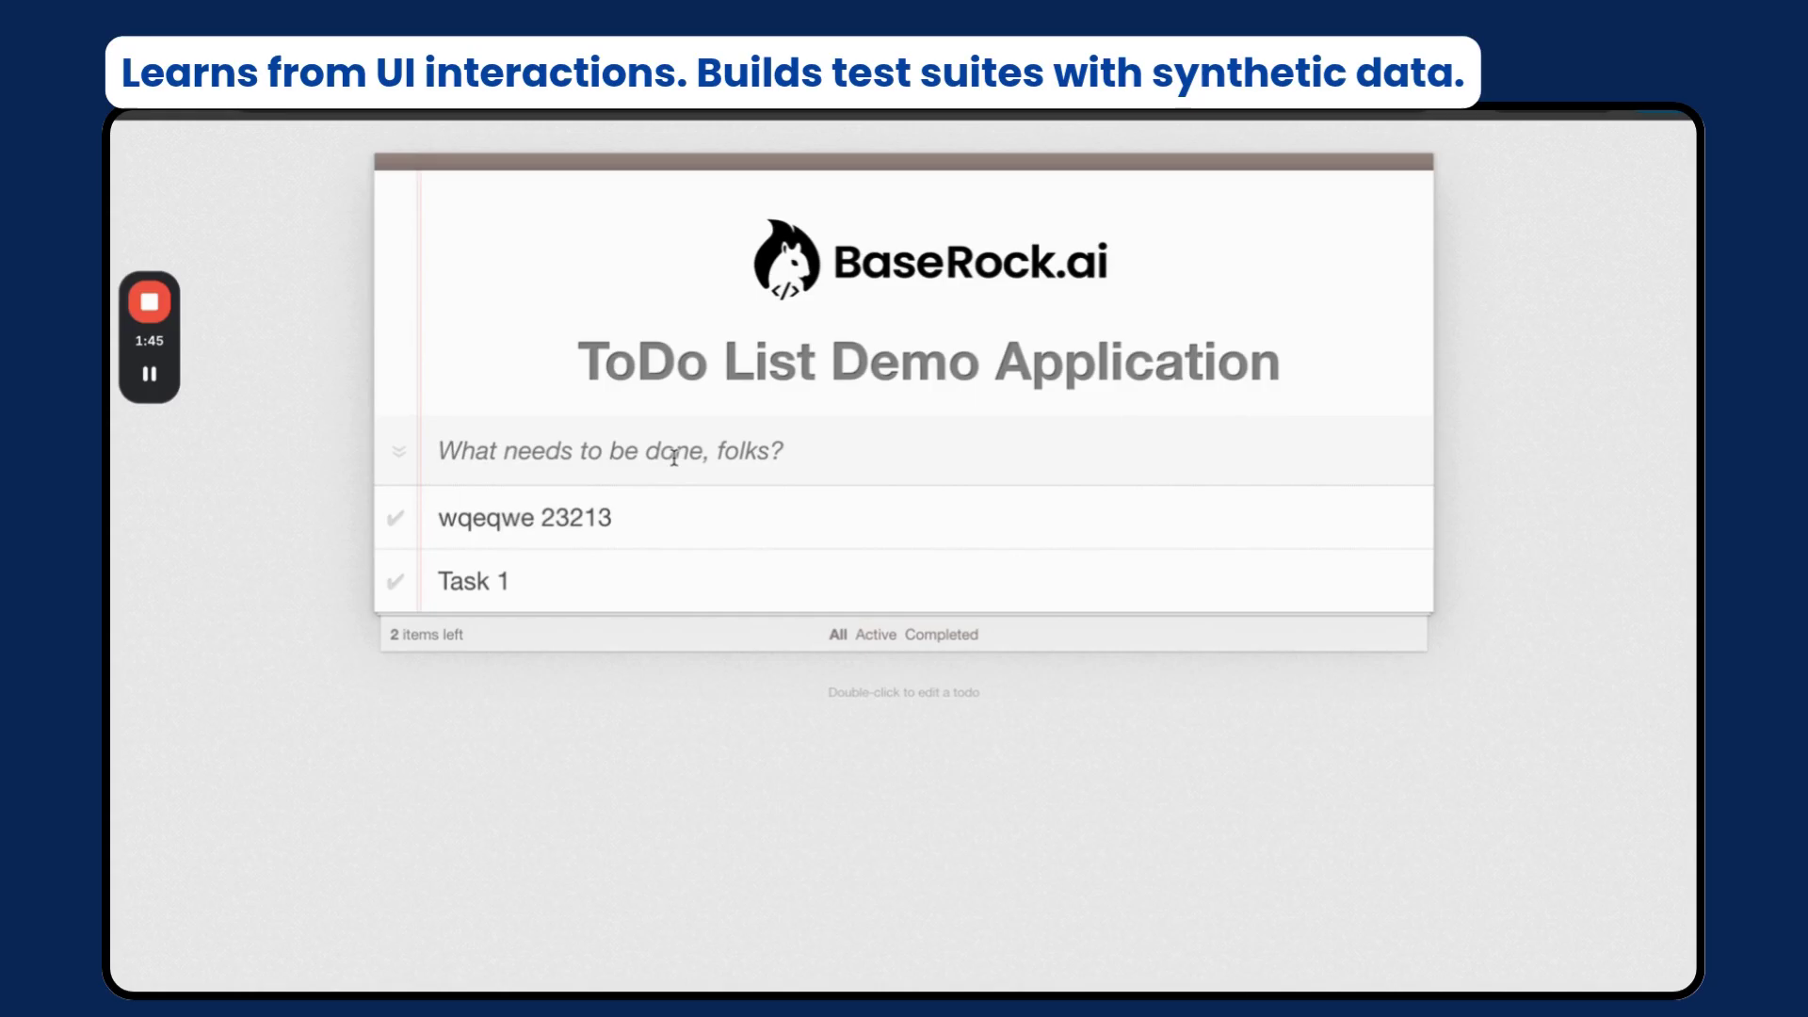
type("Task 123")
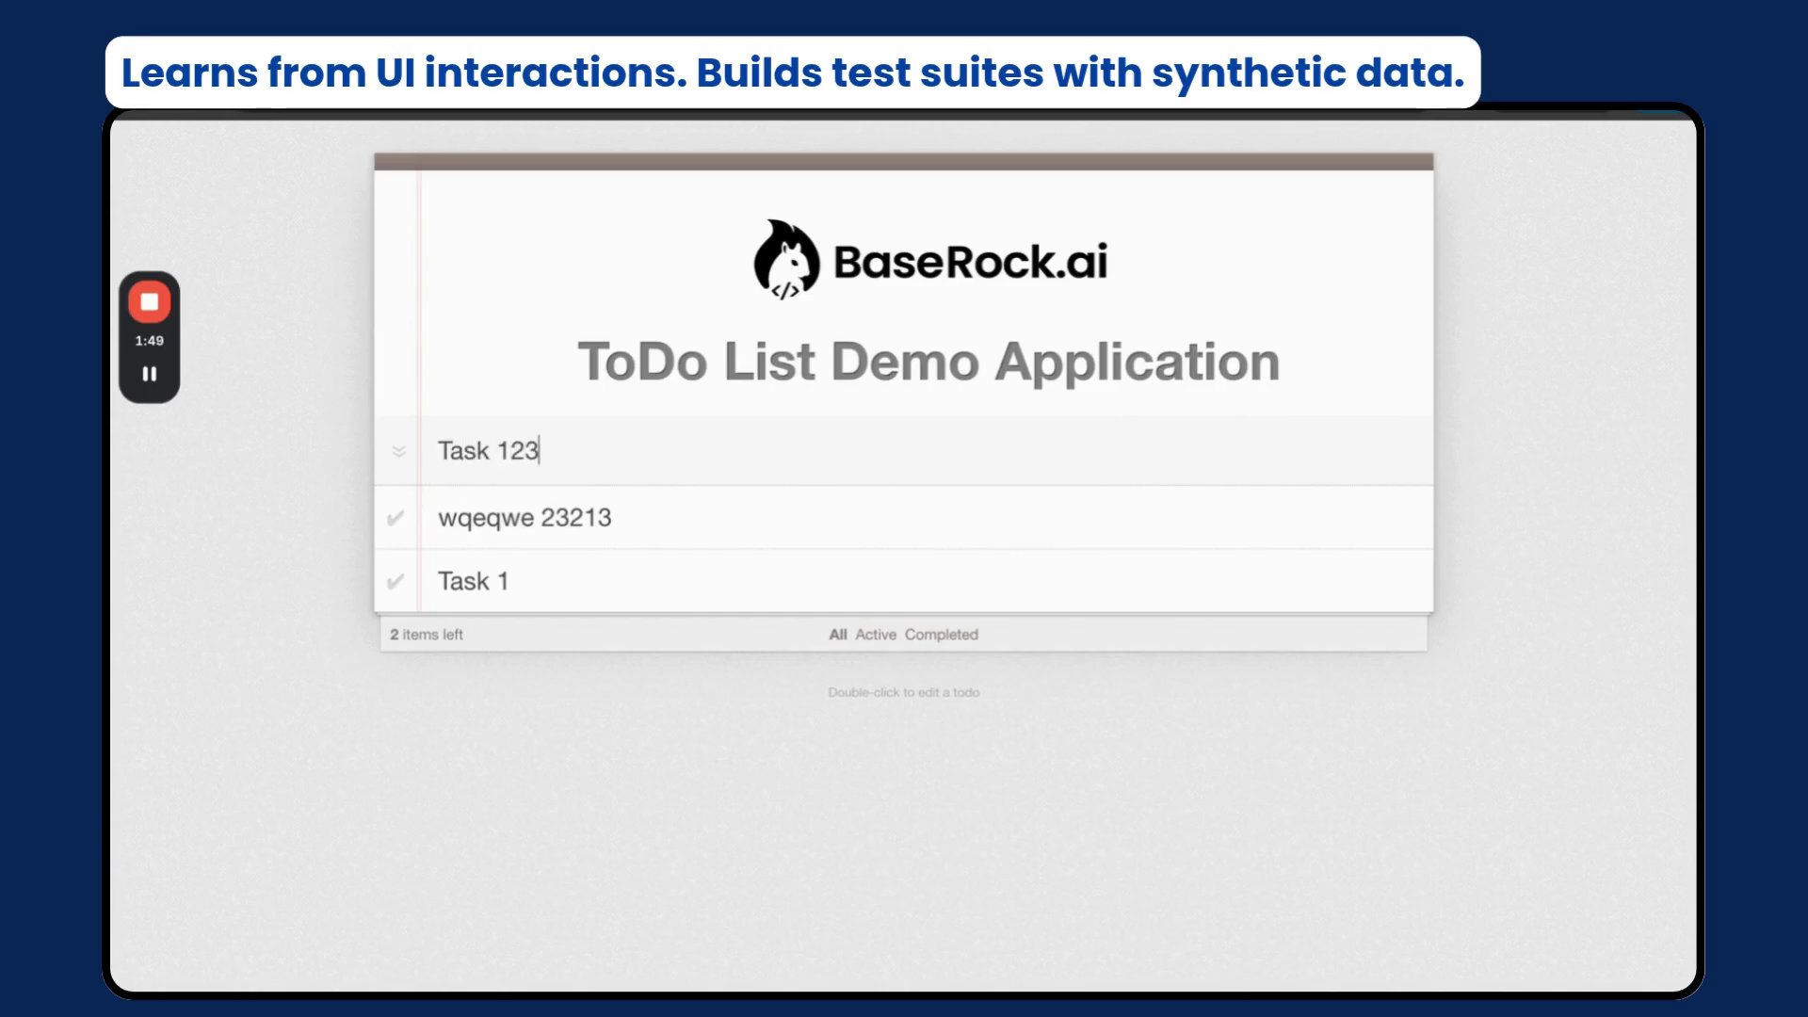
key("Return")
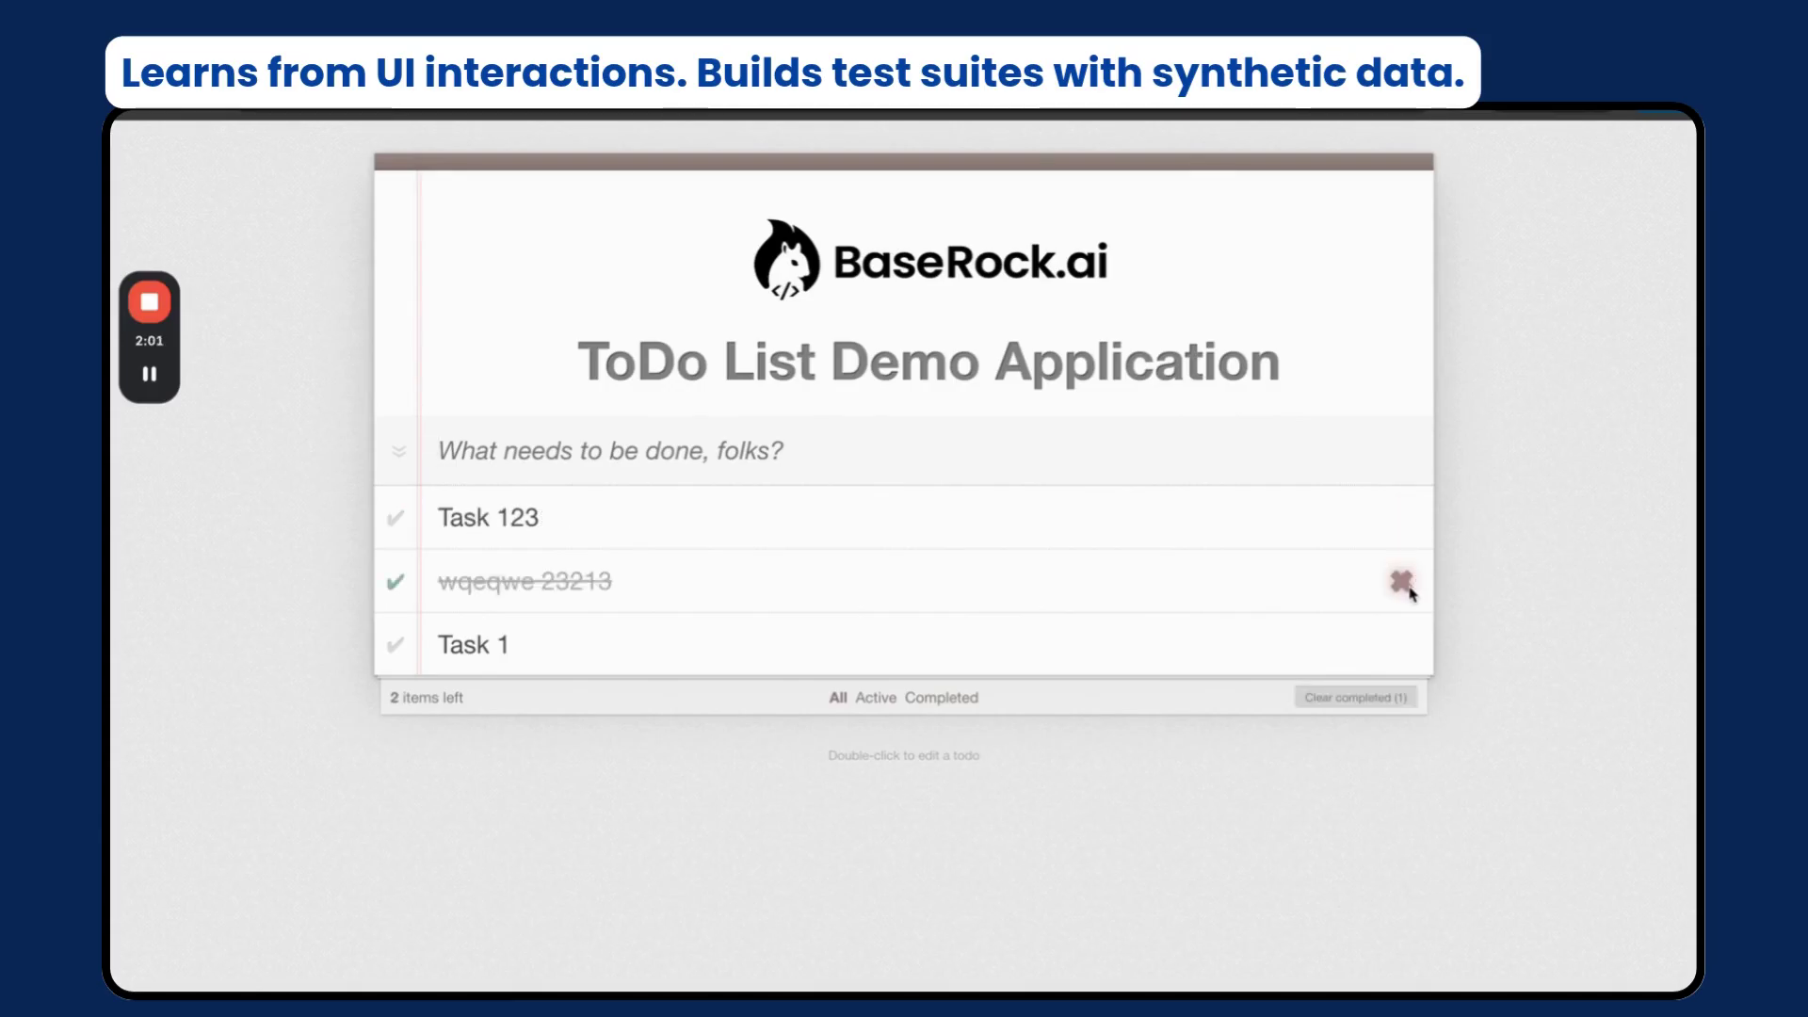
left_click(1401, 582)
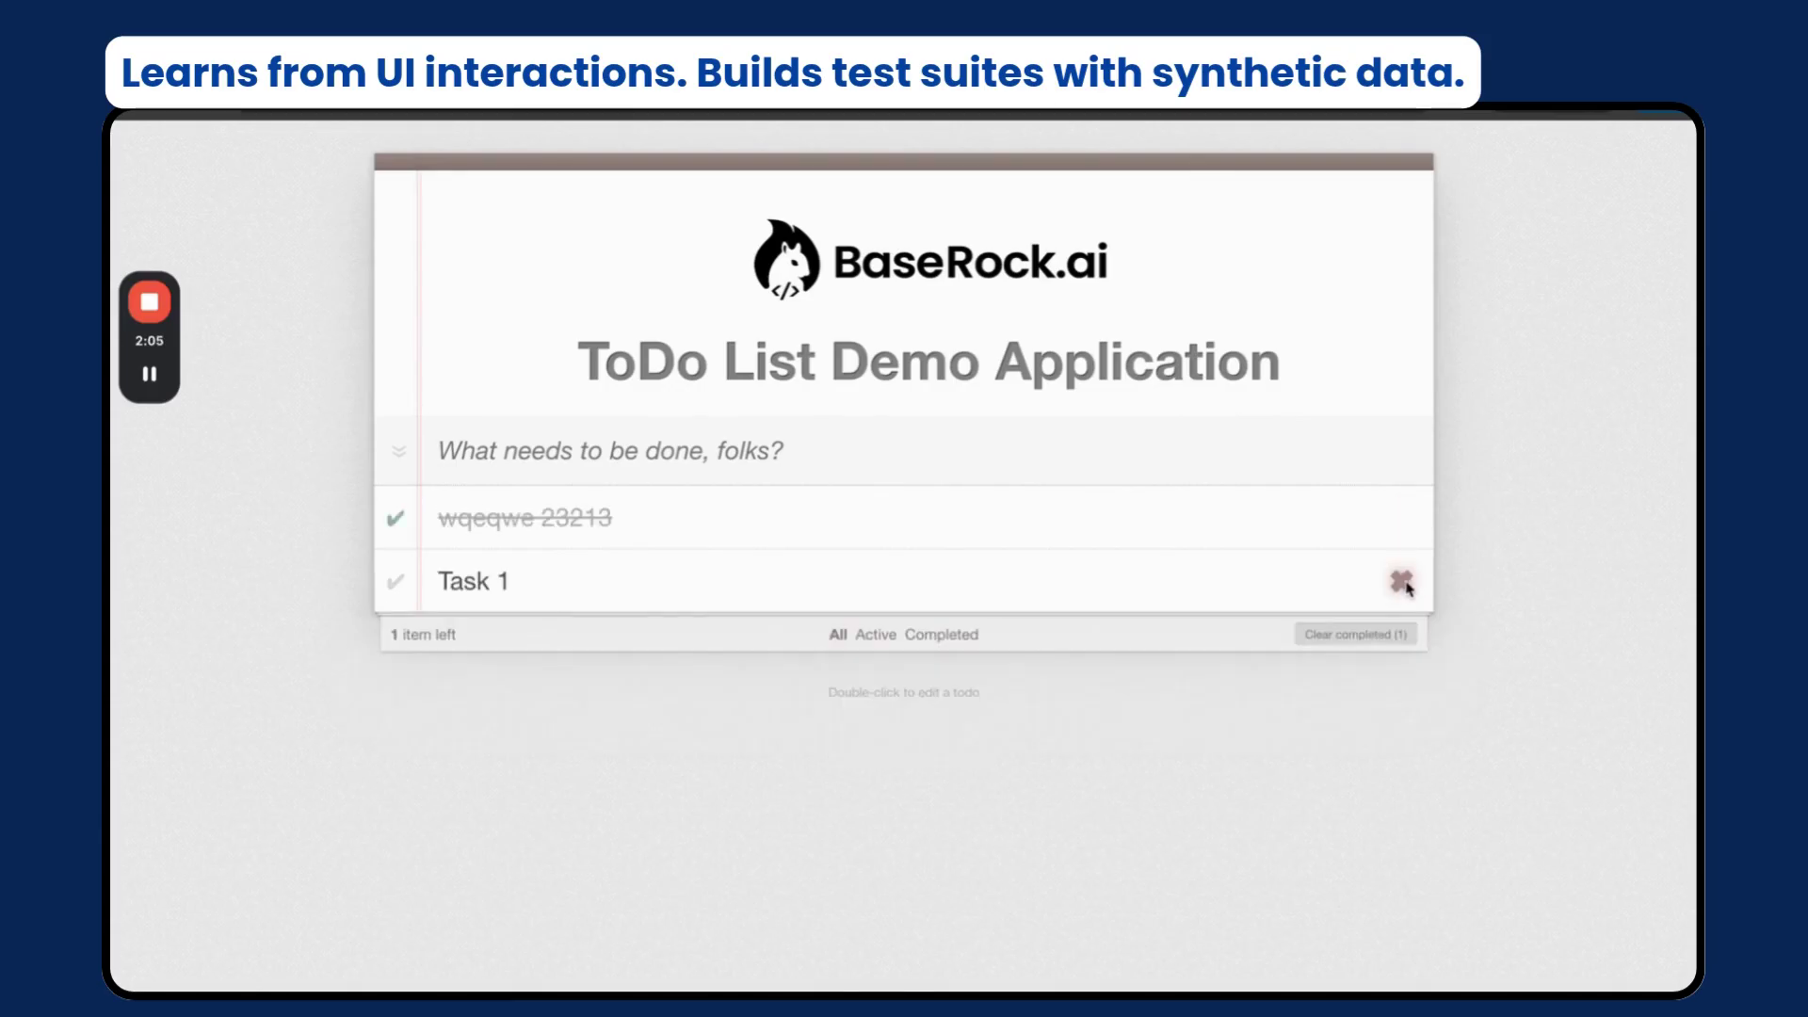
mouse_move(905, 517)
left_click(1405, 518)
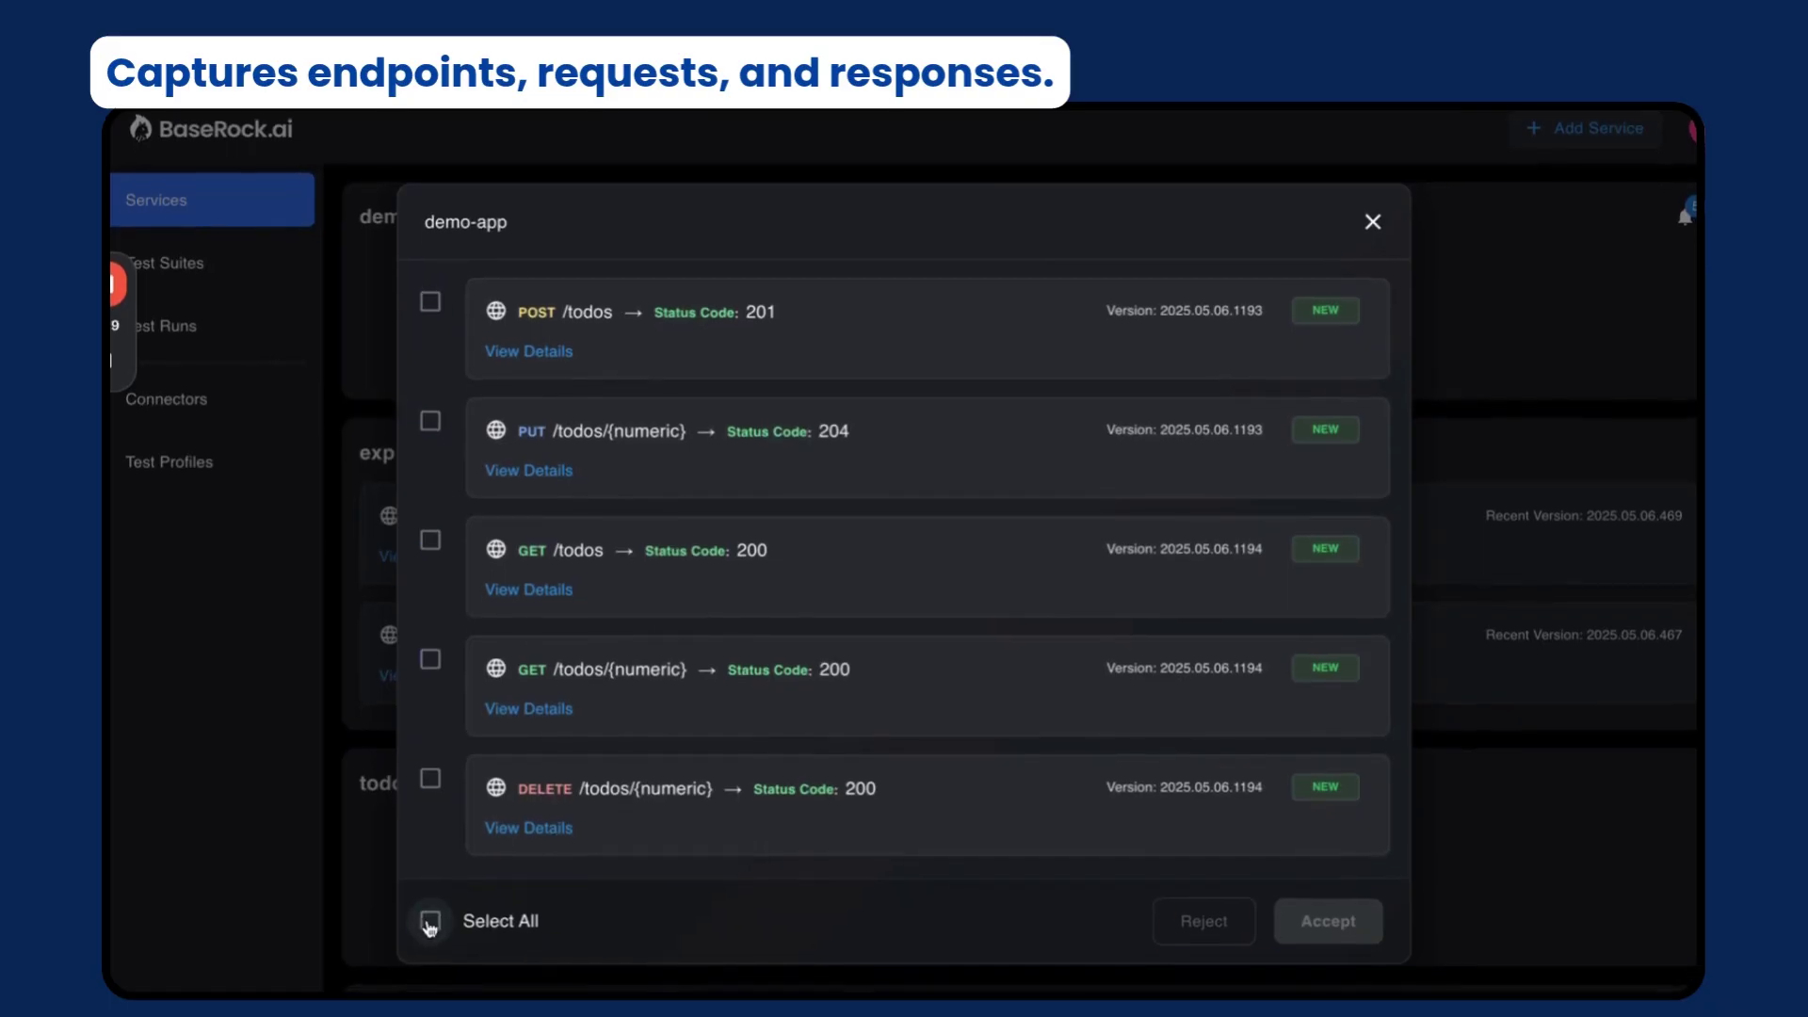
Accept all five captured endpoints into demo-app and view the GET /todos details
left_click(430, 929)
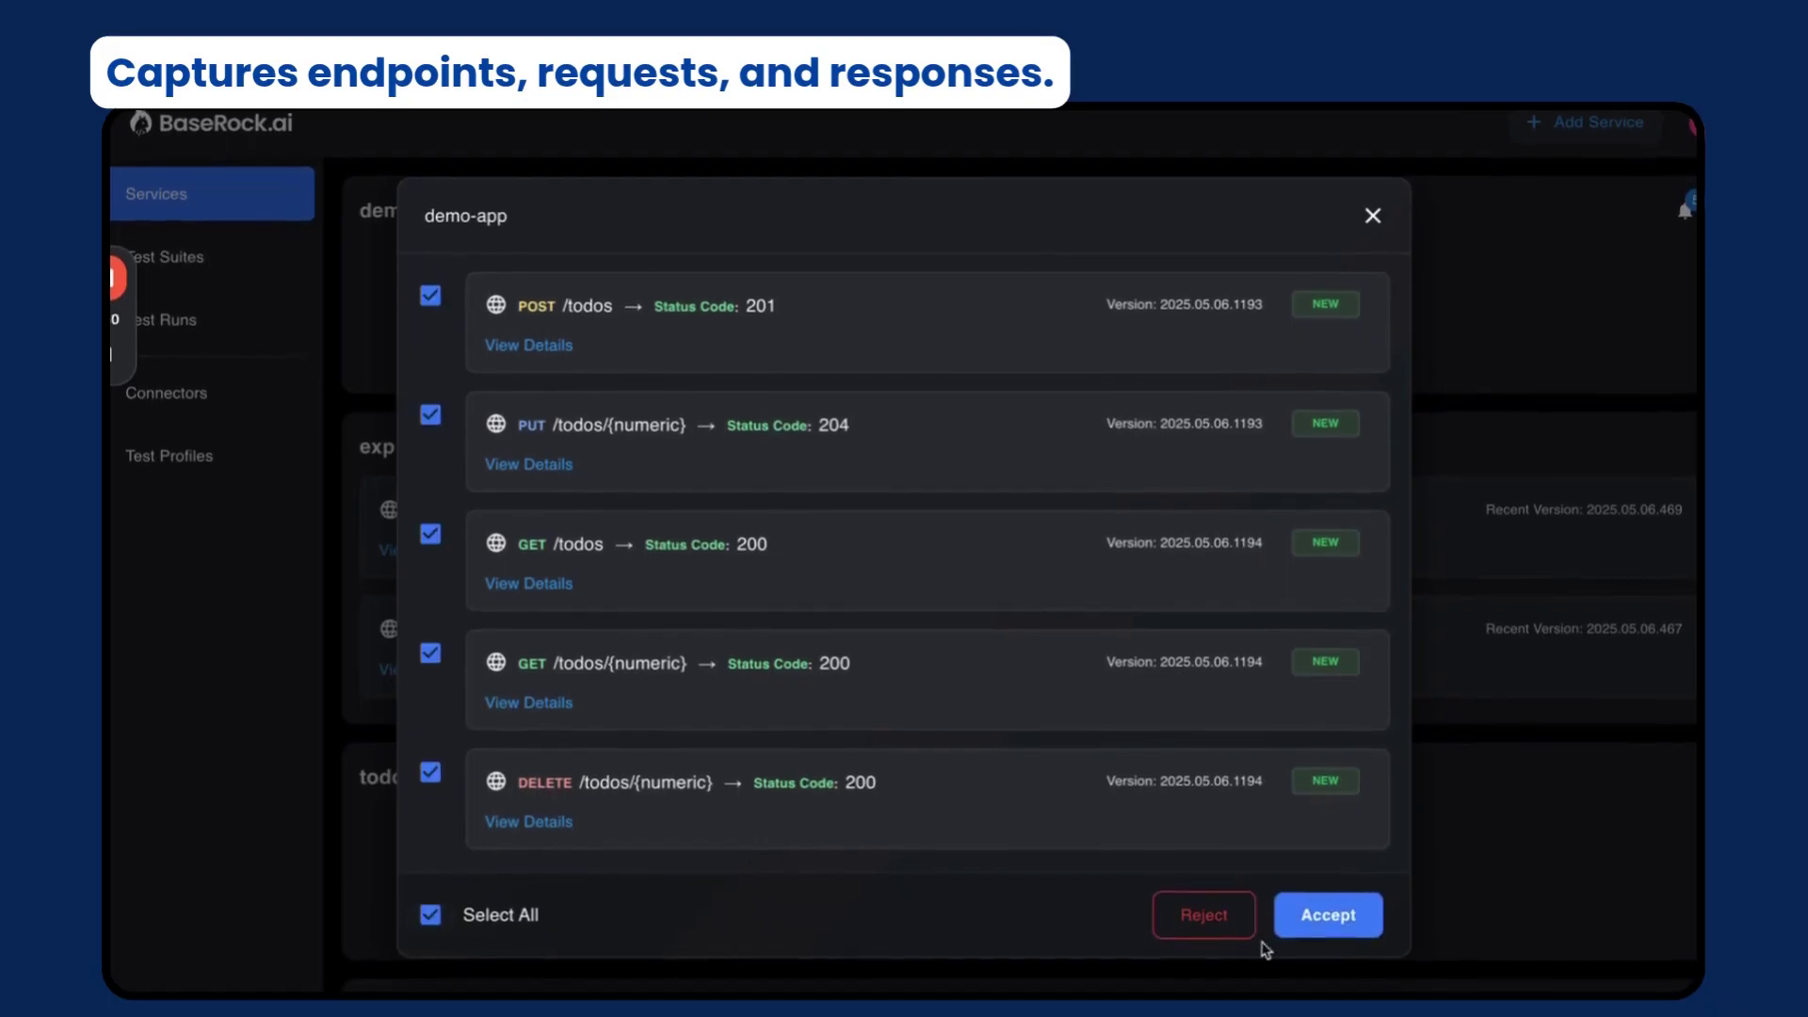
left_click(1329, 929)
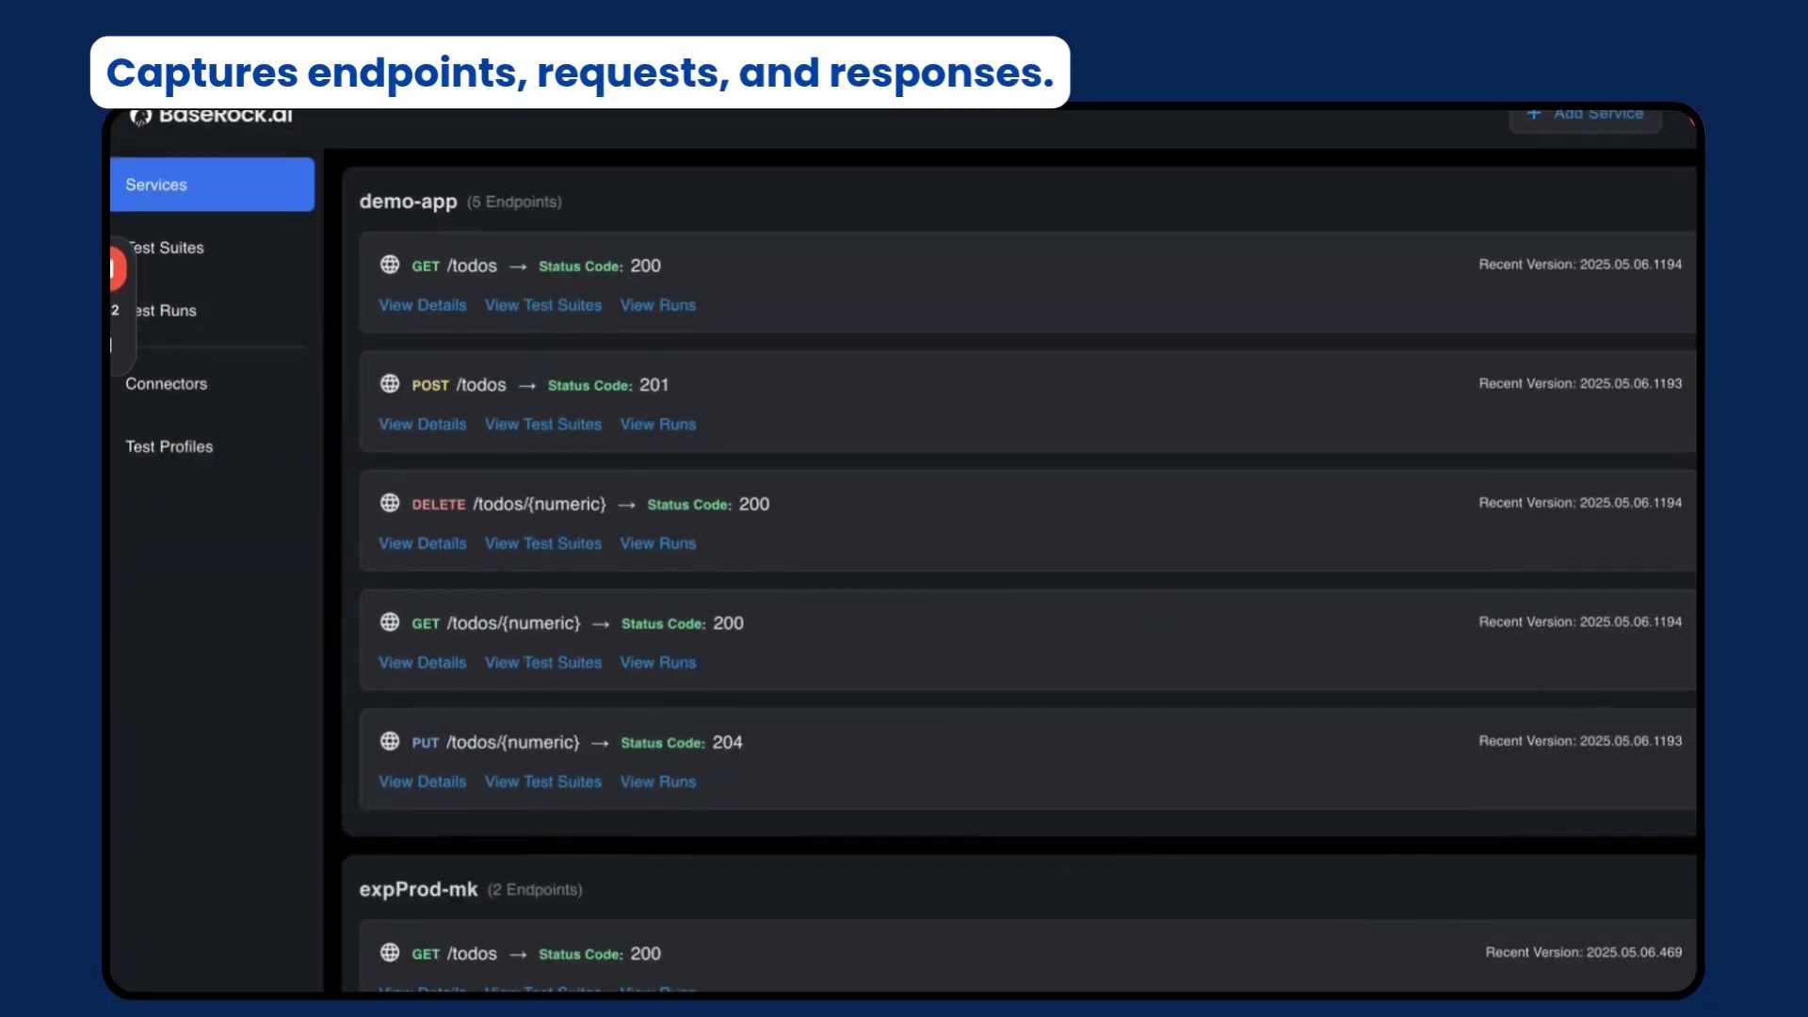
left_click(410, 304)
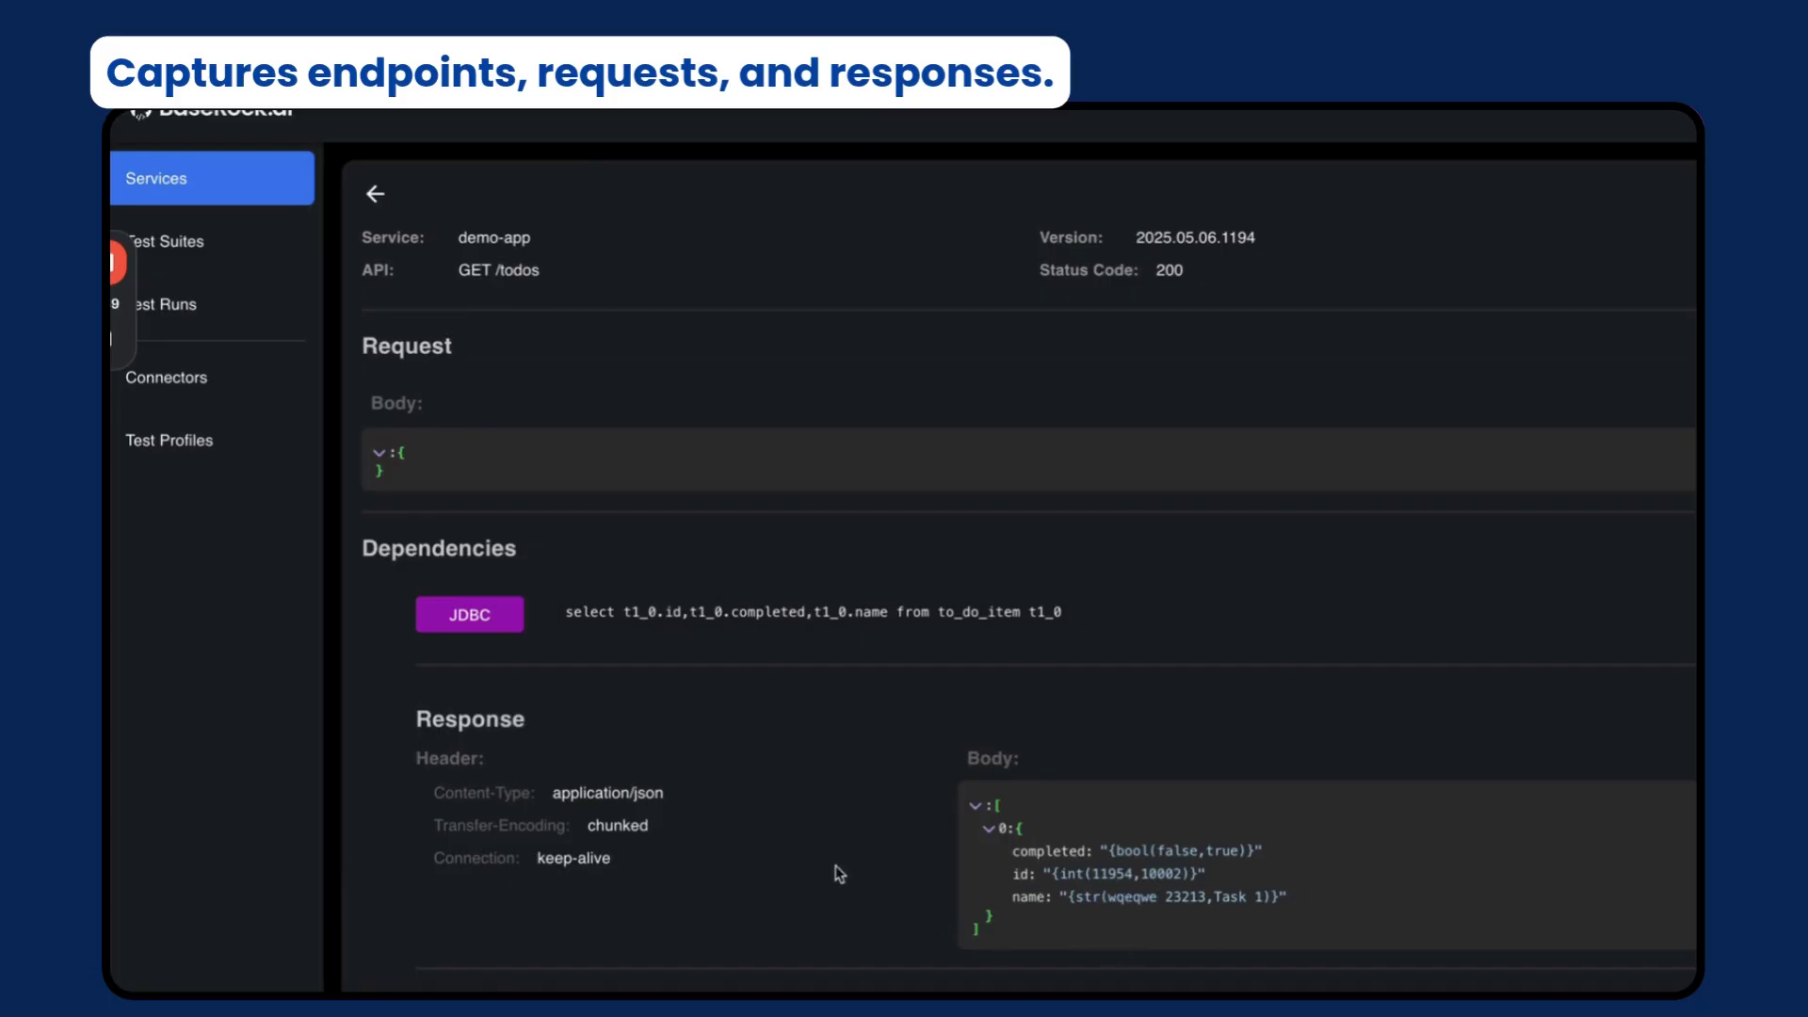
scroll(834, 873, "down", 3)
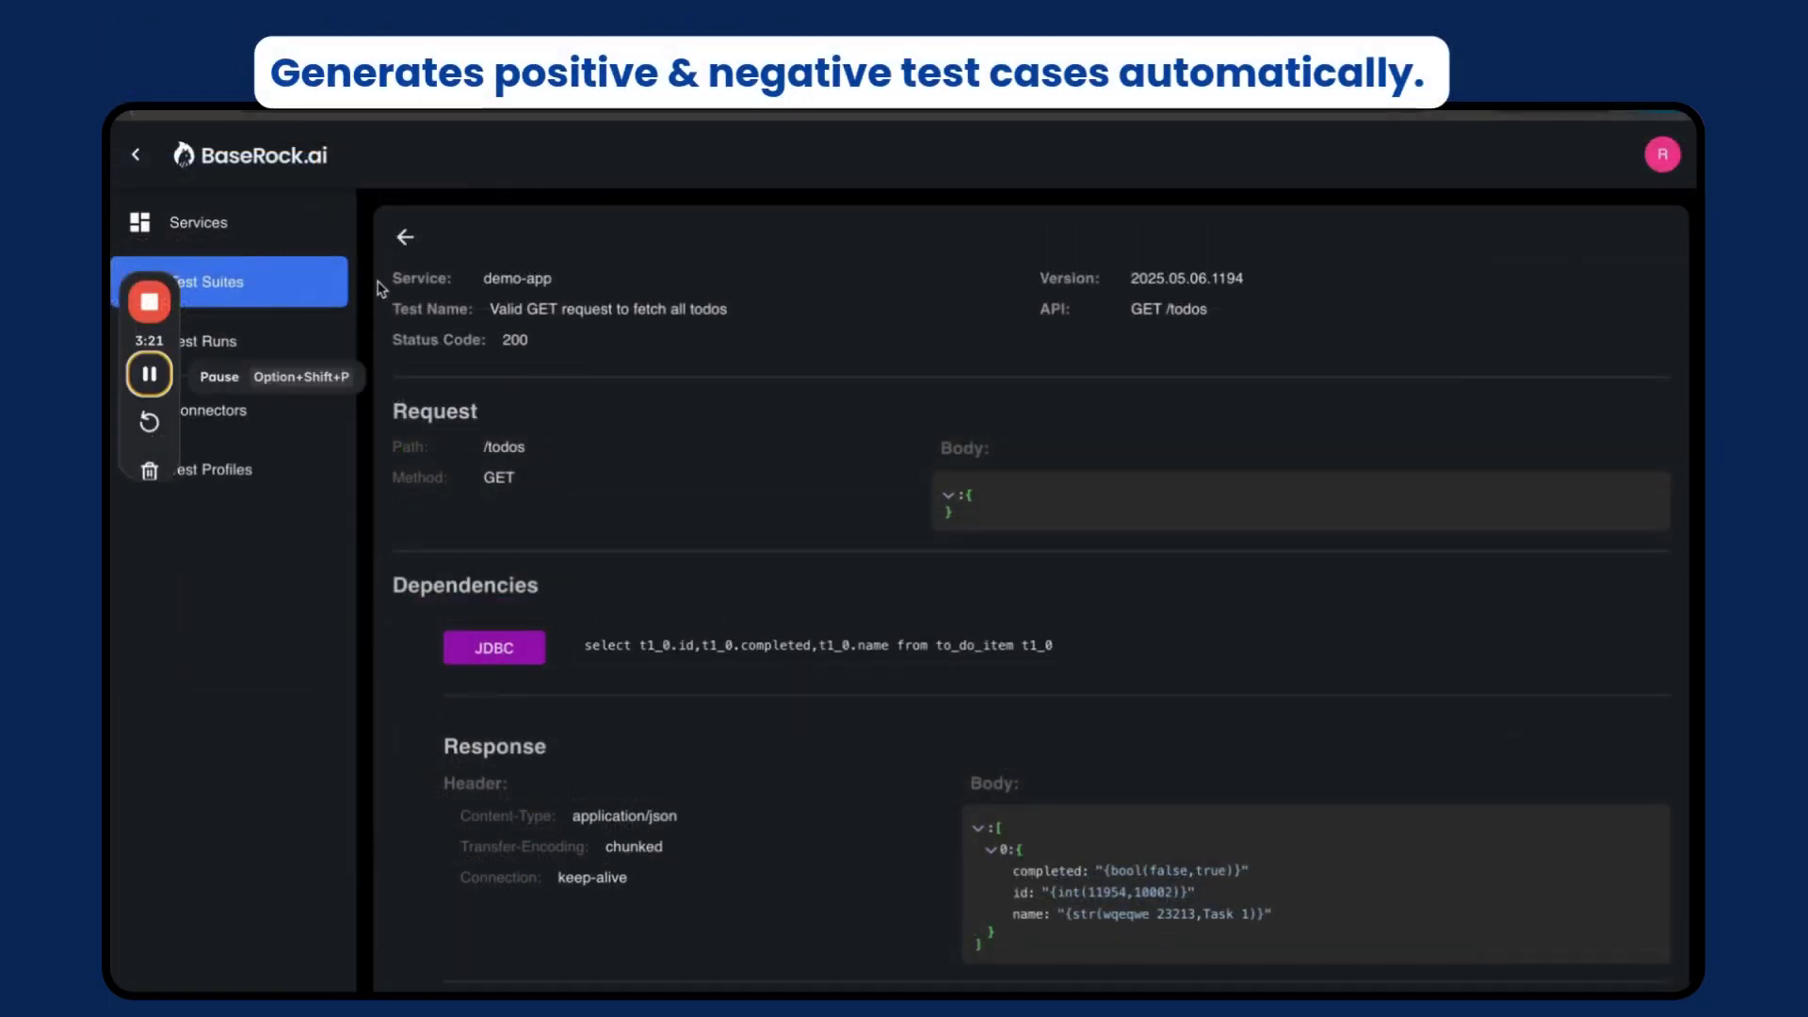
Open the POST /todos test suites and the 'Missing required completed field' test details
left_click(406, 241)
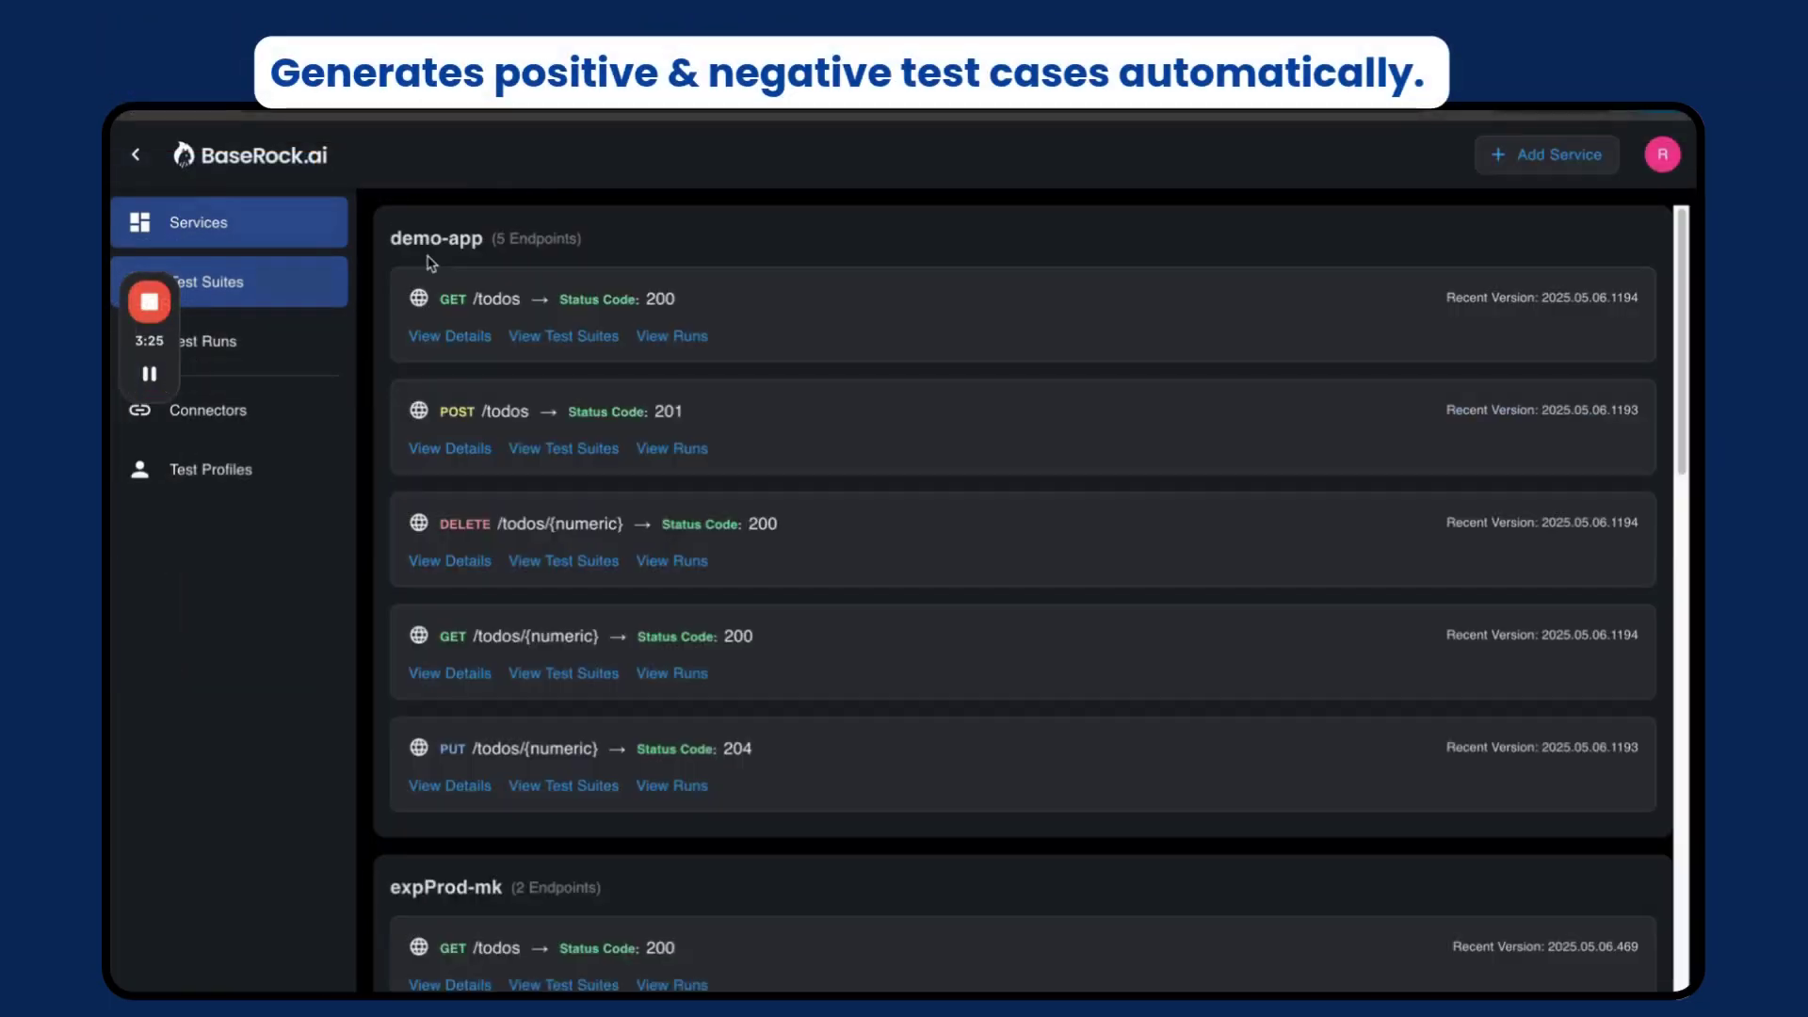
left_click(565, 449)
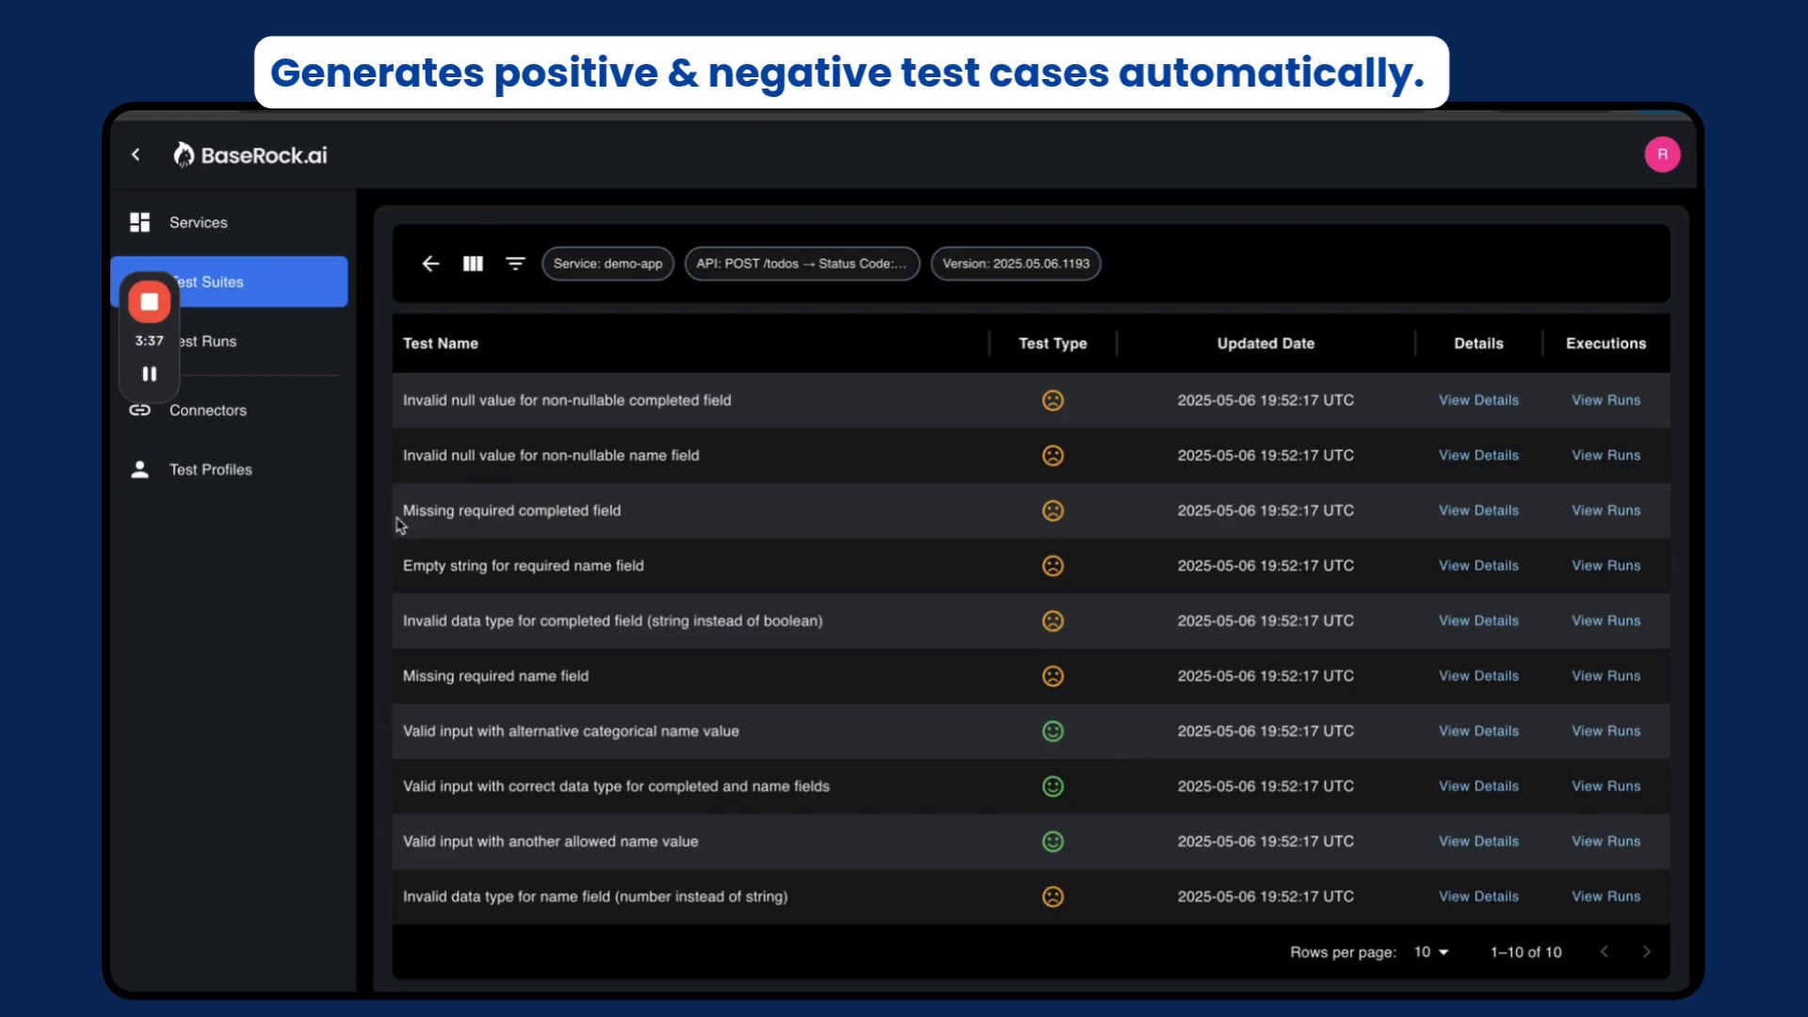
left_click(1477, 511)
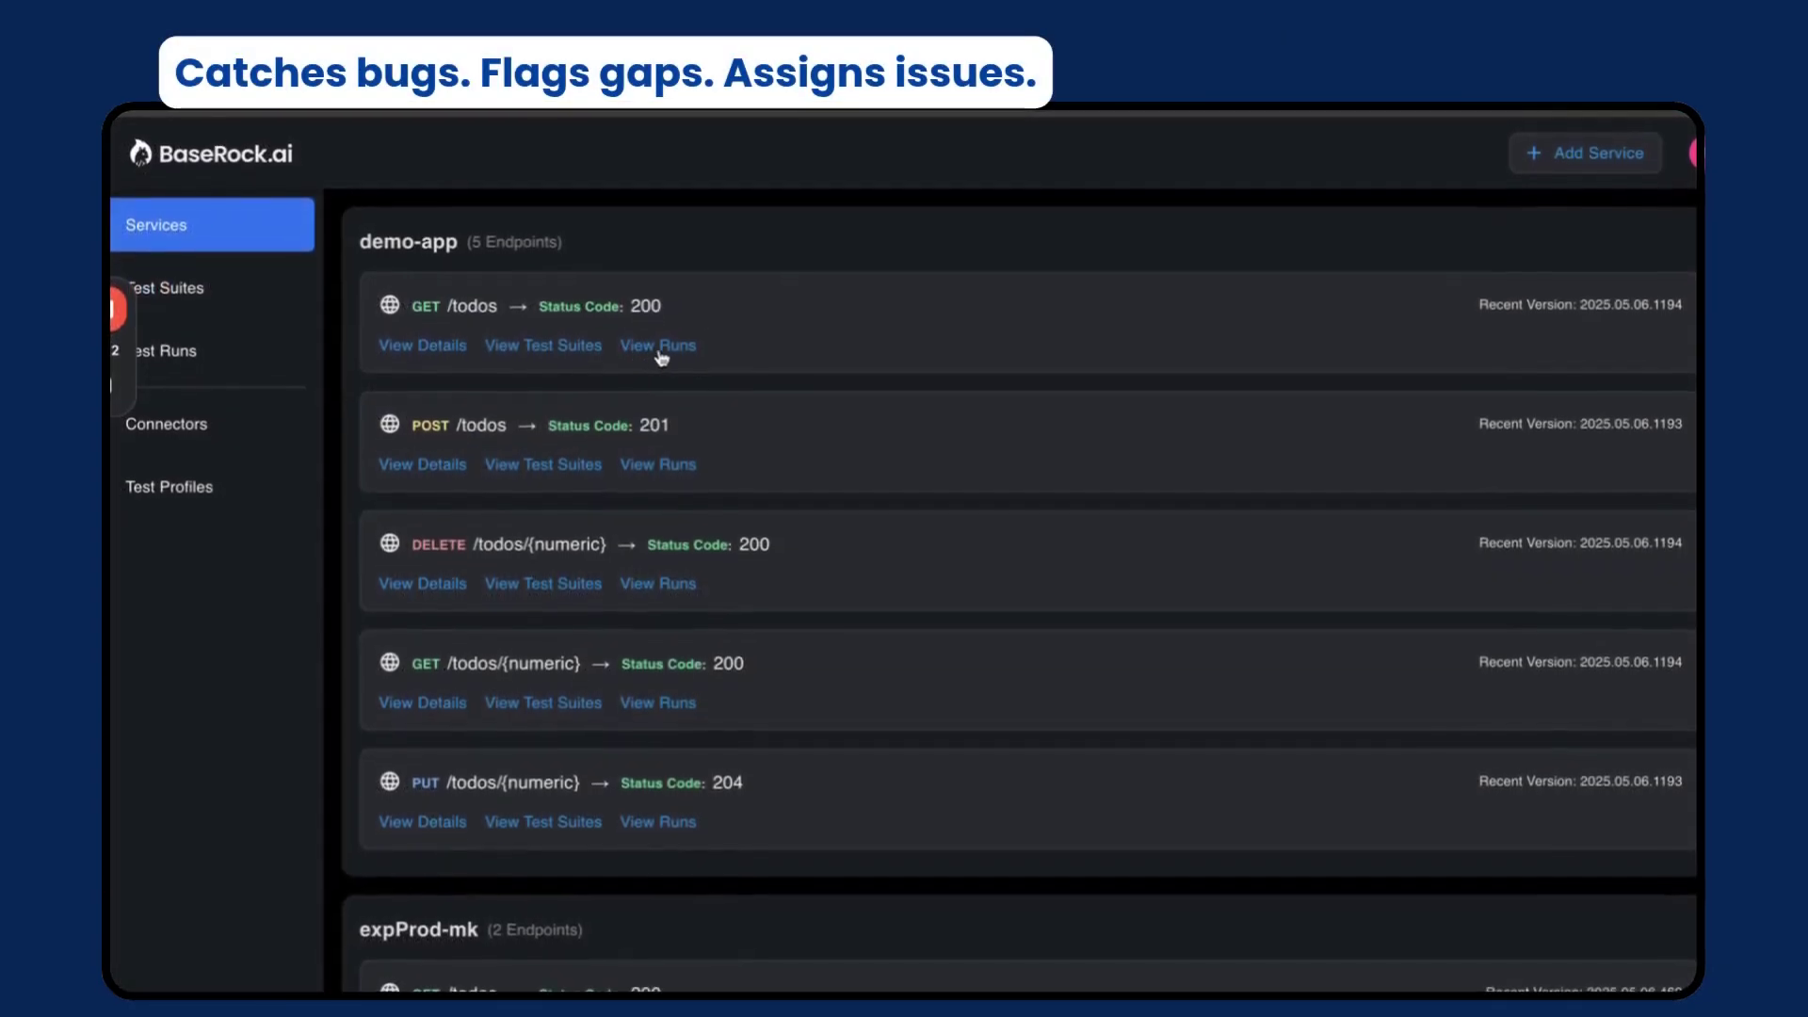
left_click(660, 329)
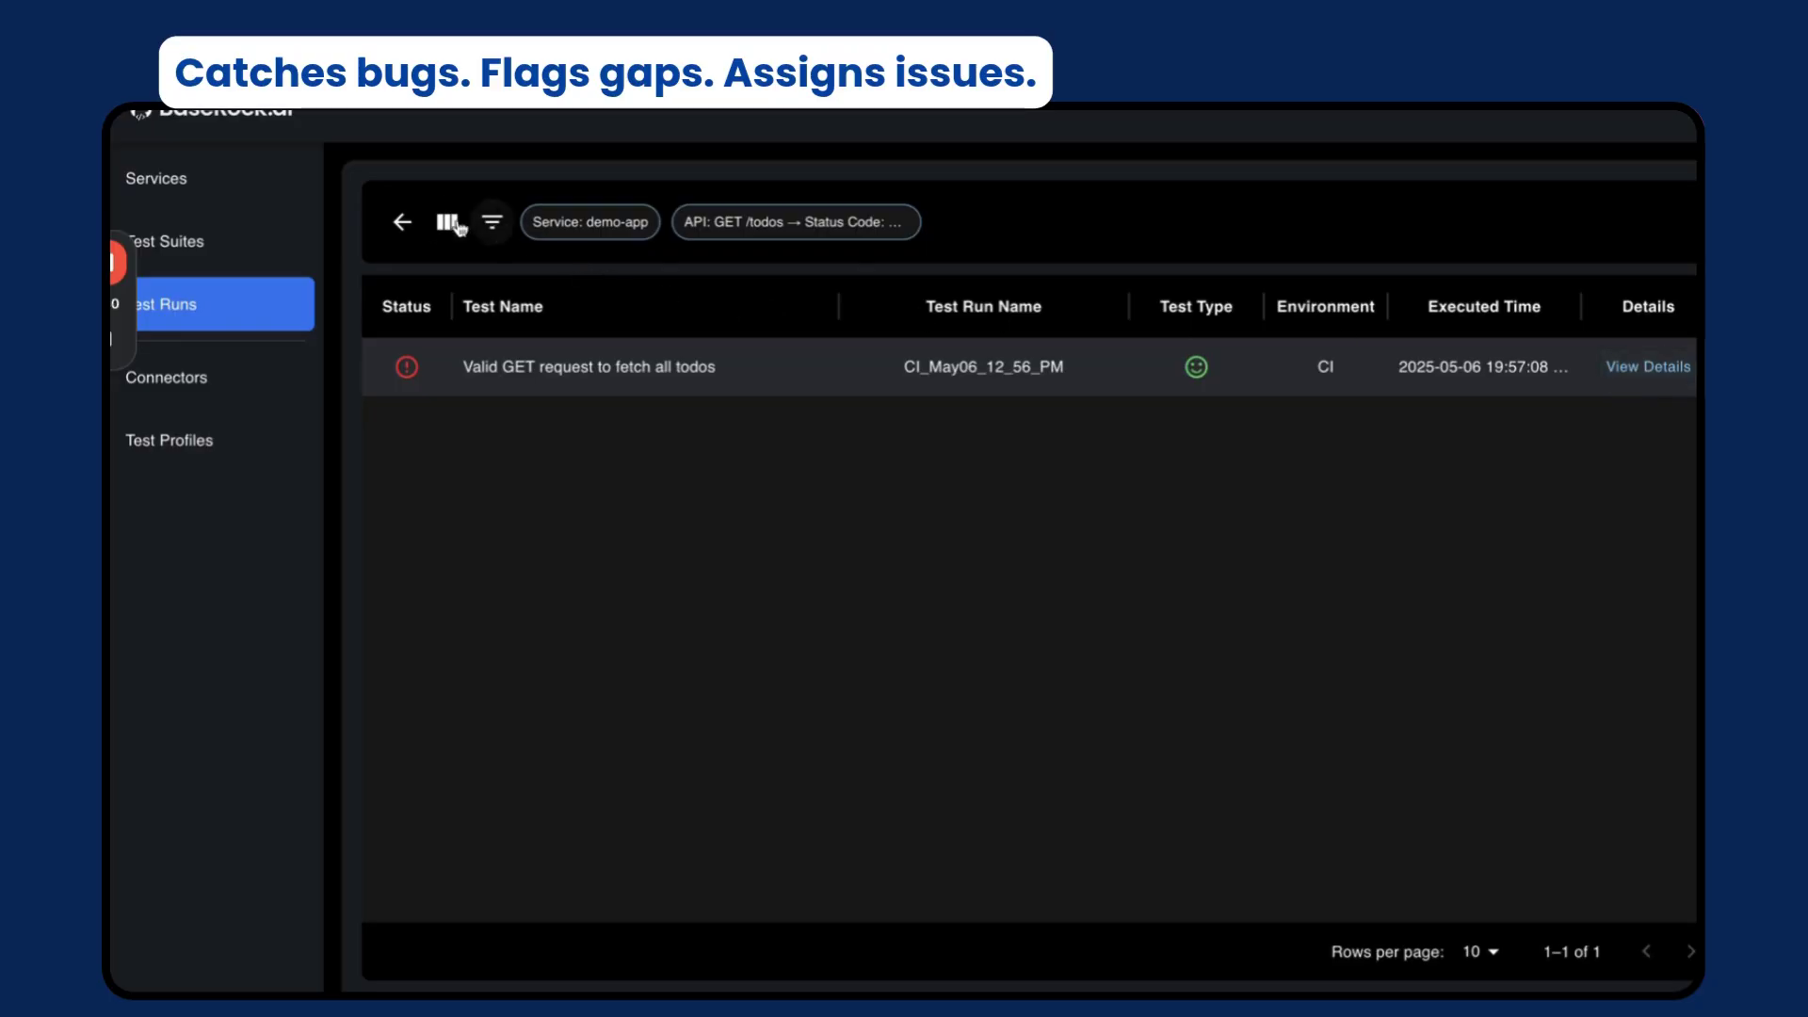
left_click(408, 221)
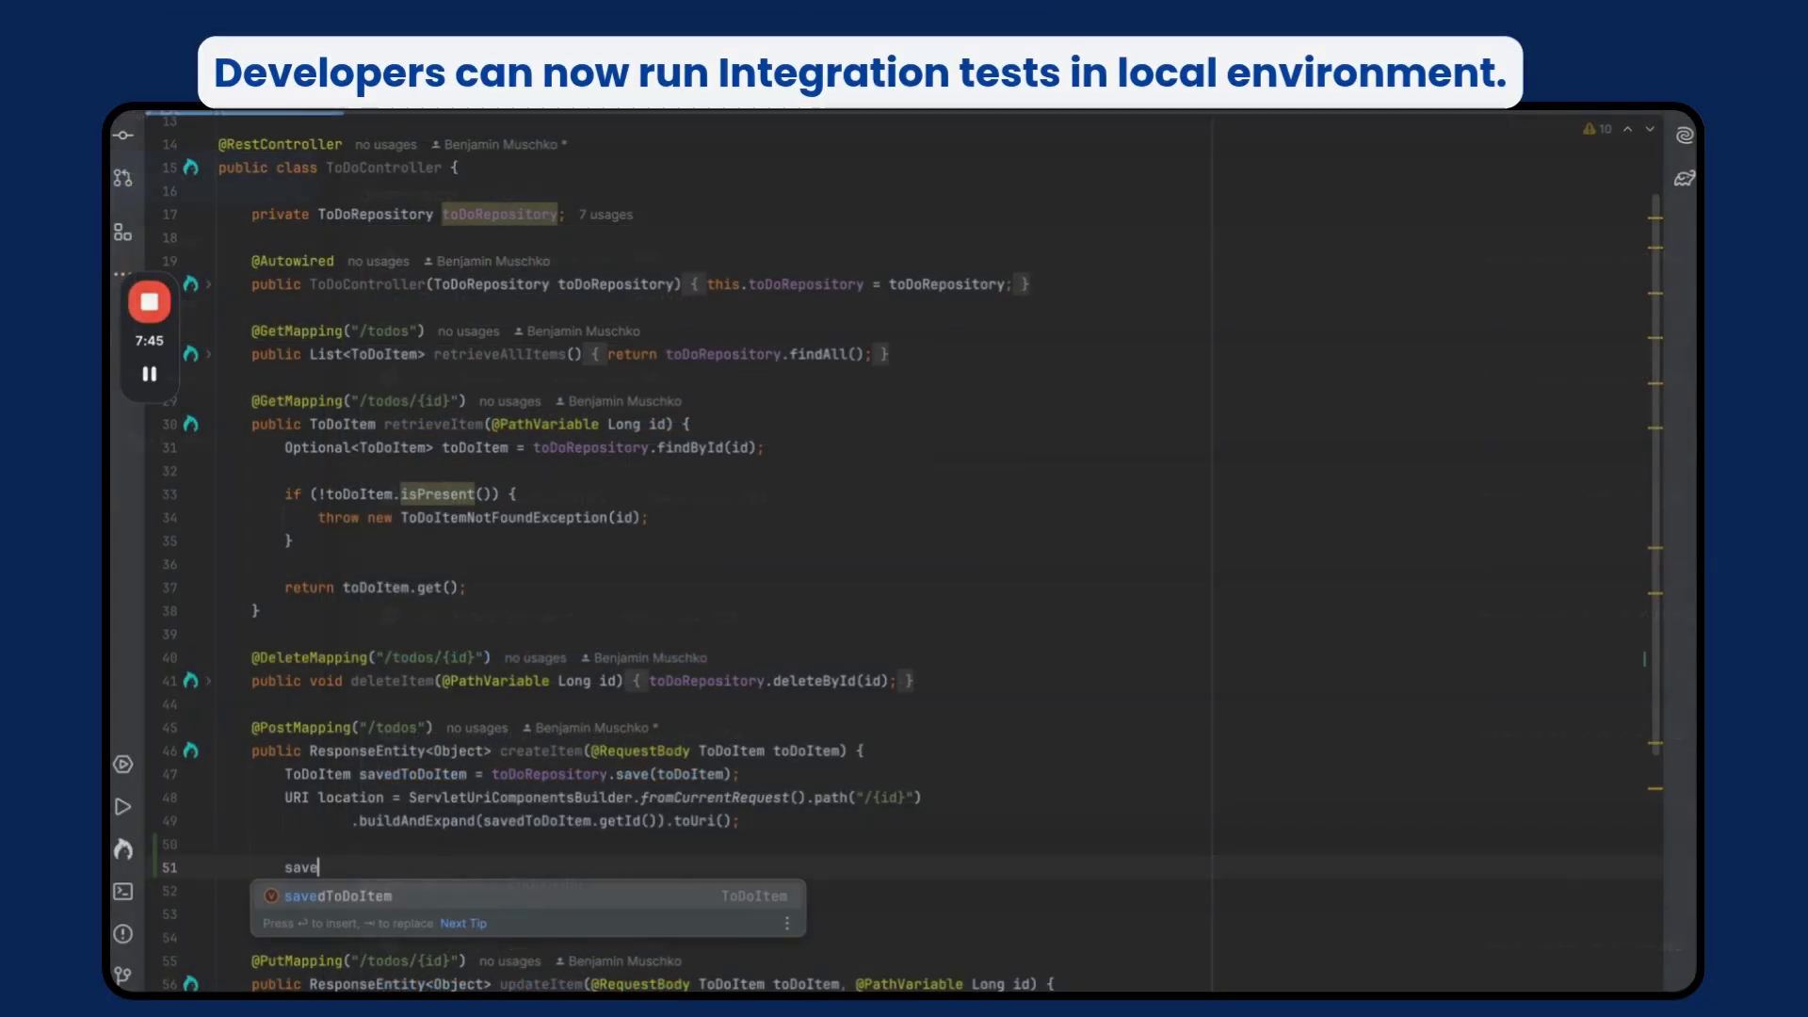
Add savedToDoItem.setId(null) on line 51 of createItem, then run the Gradle clean task
key("Return")
type(".")
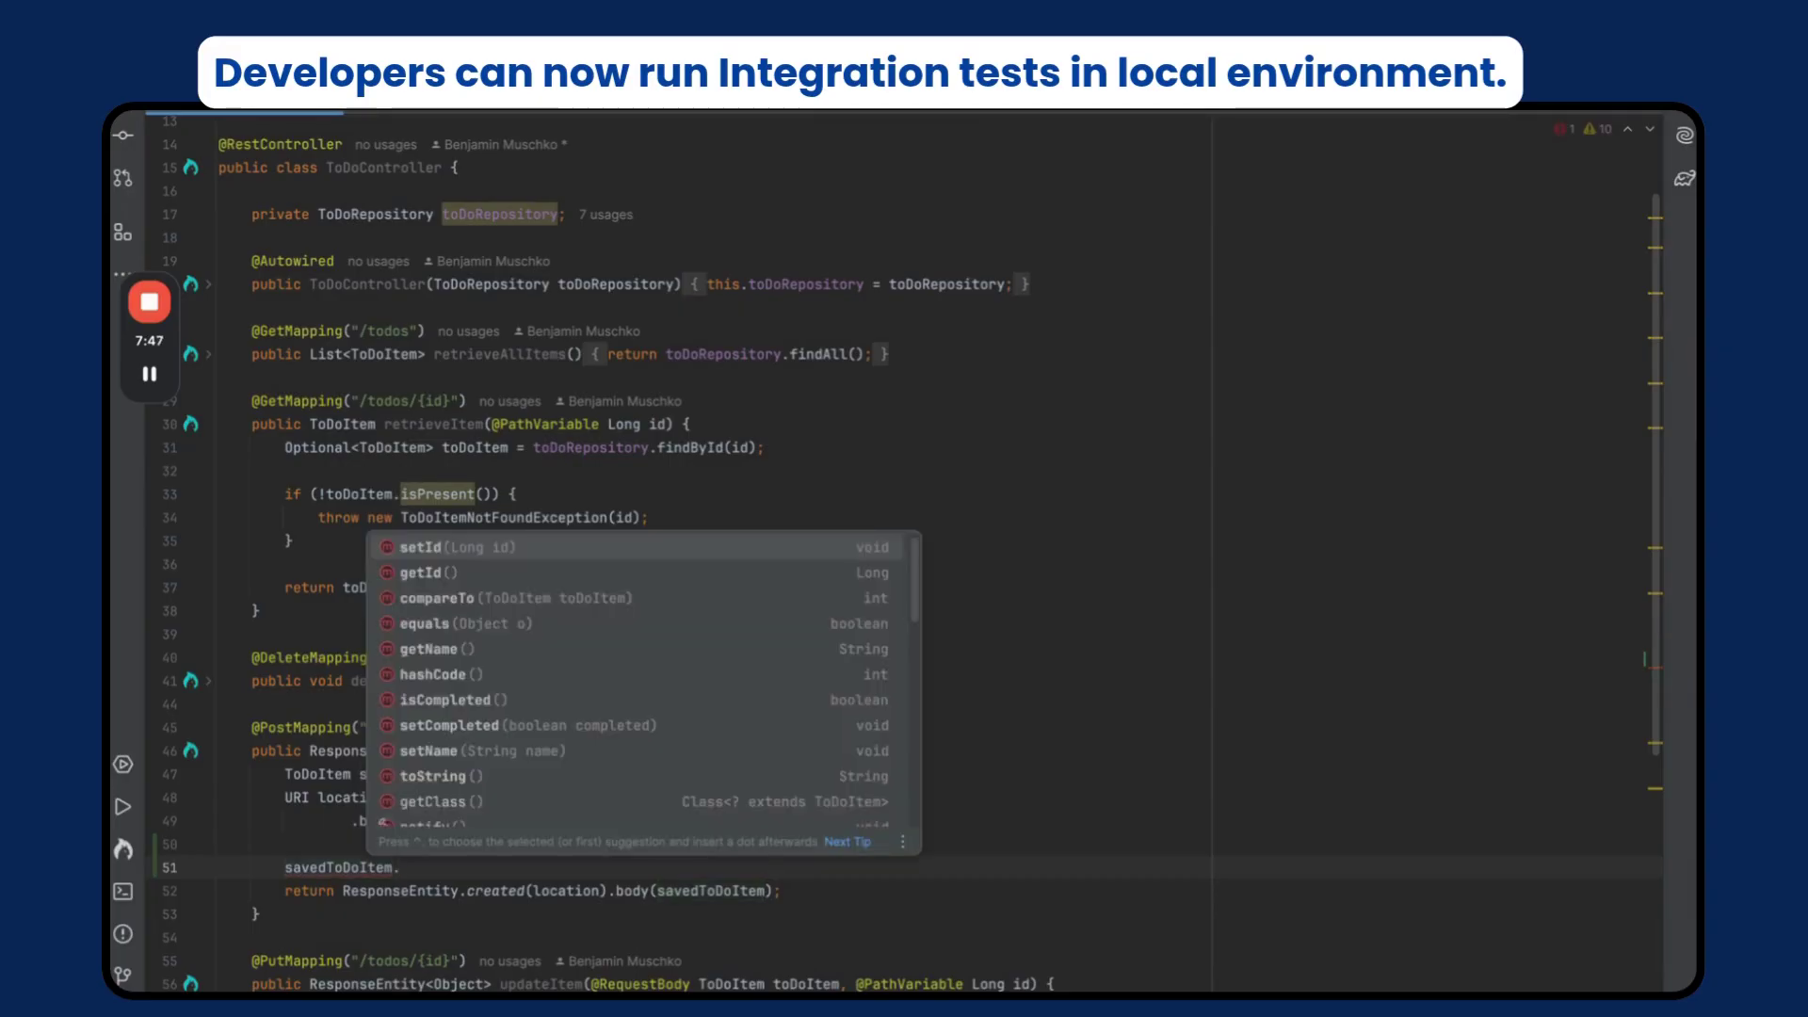
key("Return")
type("nu);")
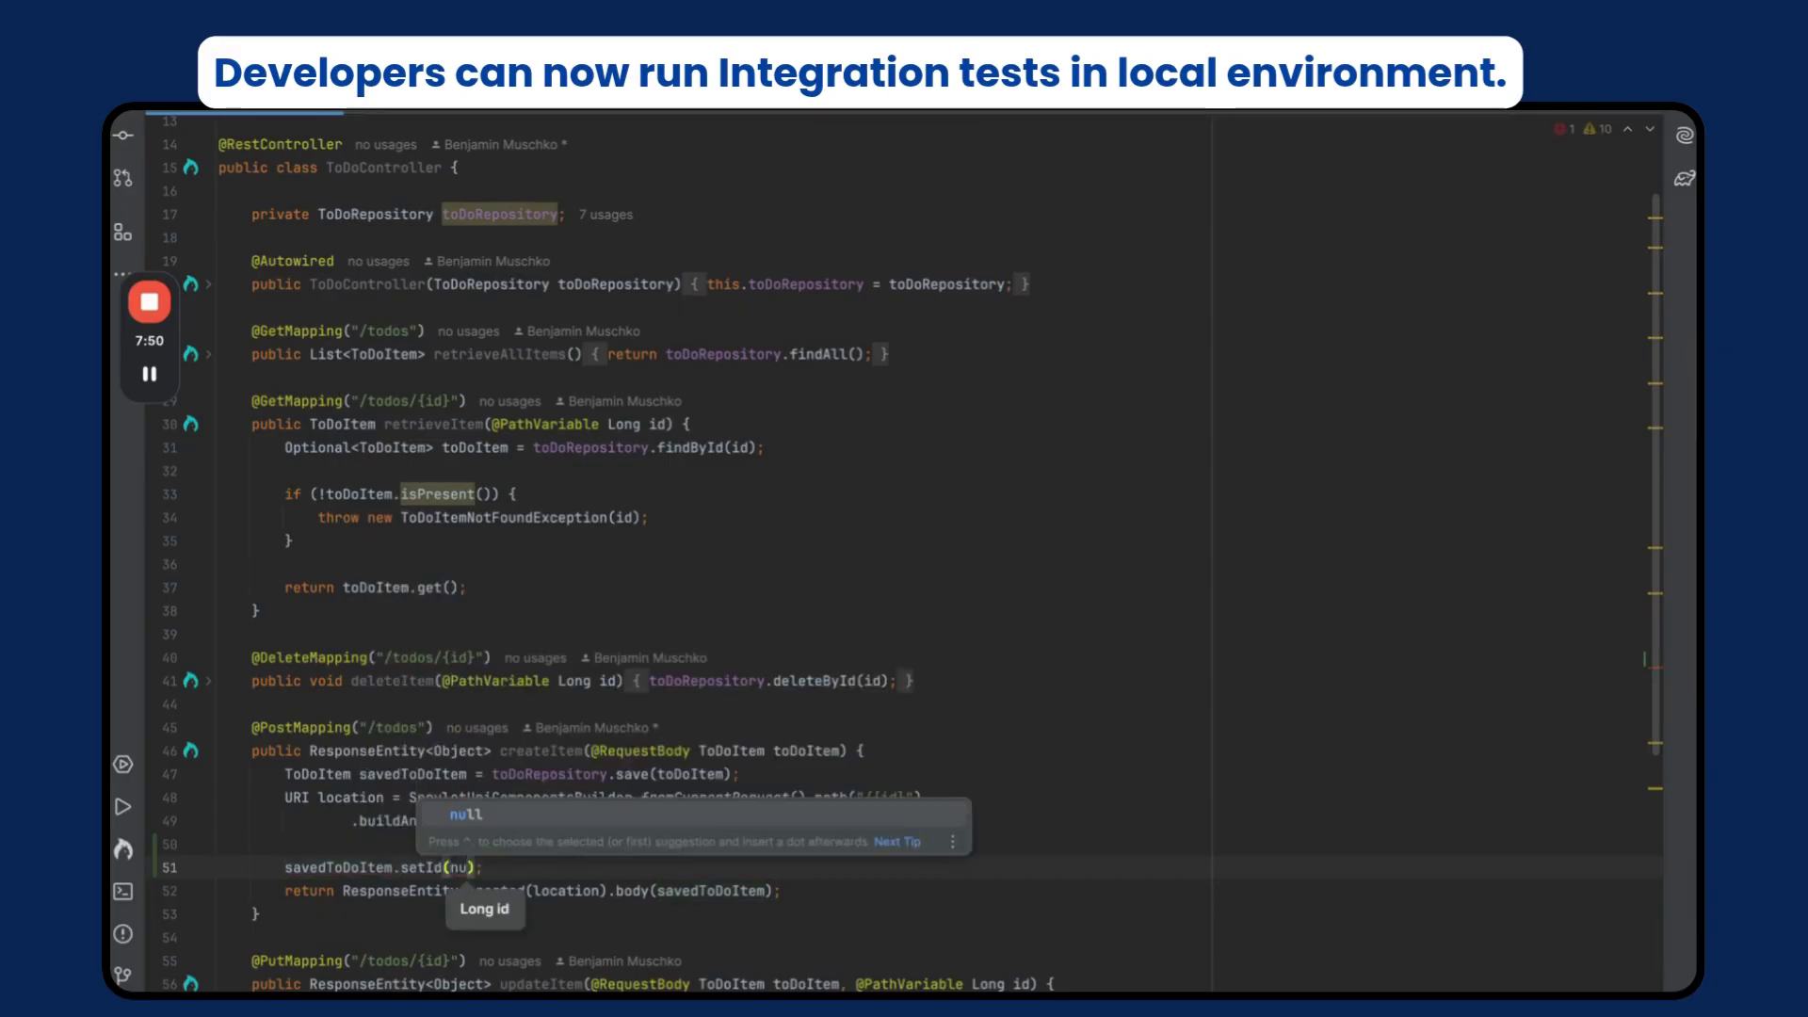
key("Return")
left_click(1684, 178)
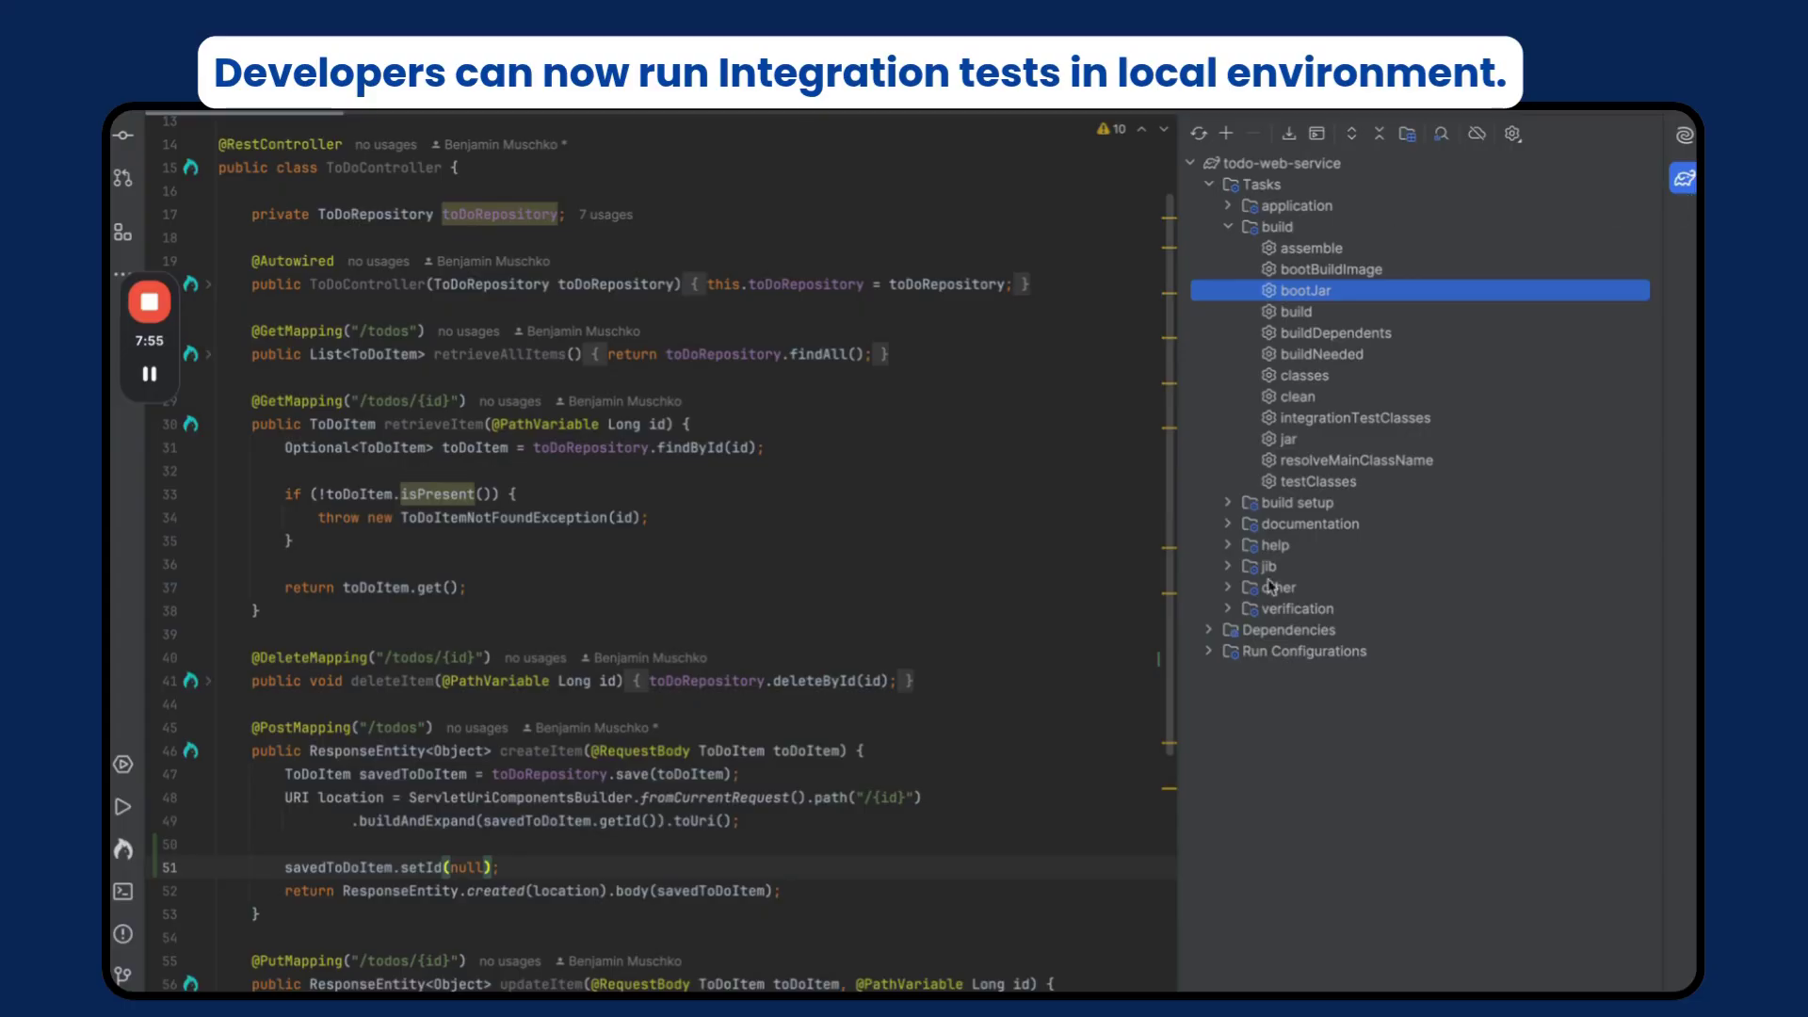
double_click(1306, 397)
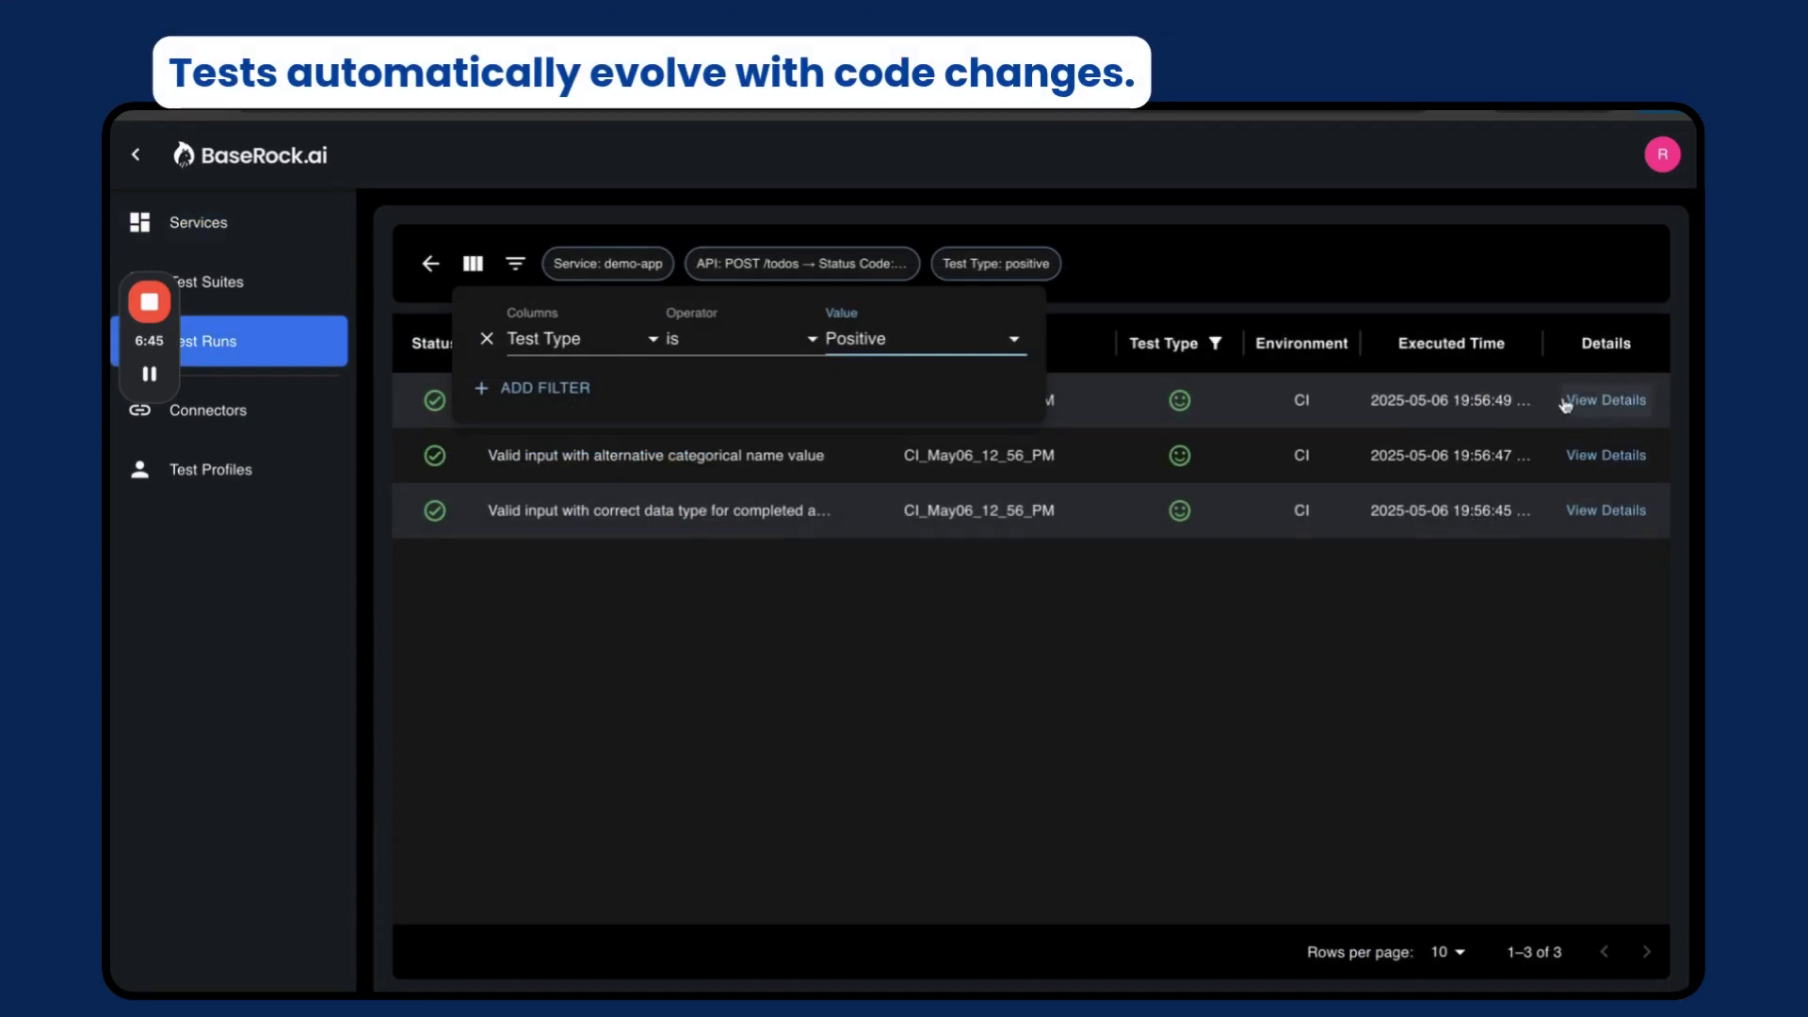
Open the details of the POST /todos test run in Test Runs
left_click(1600, 415)
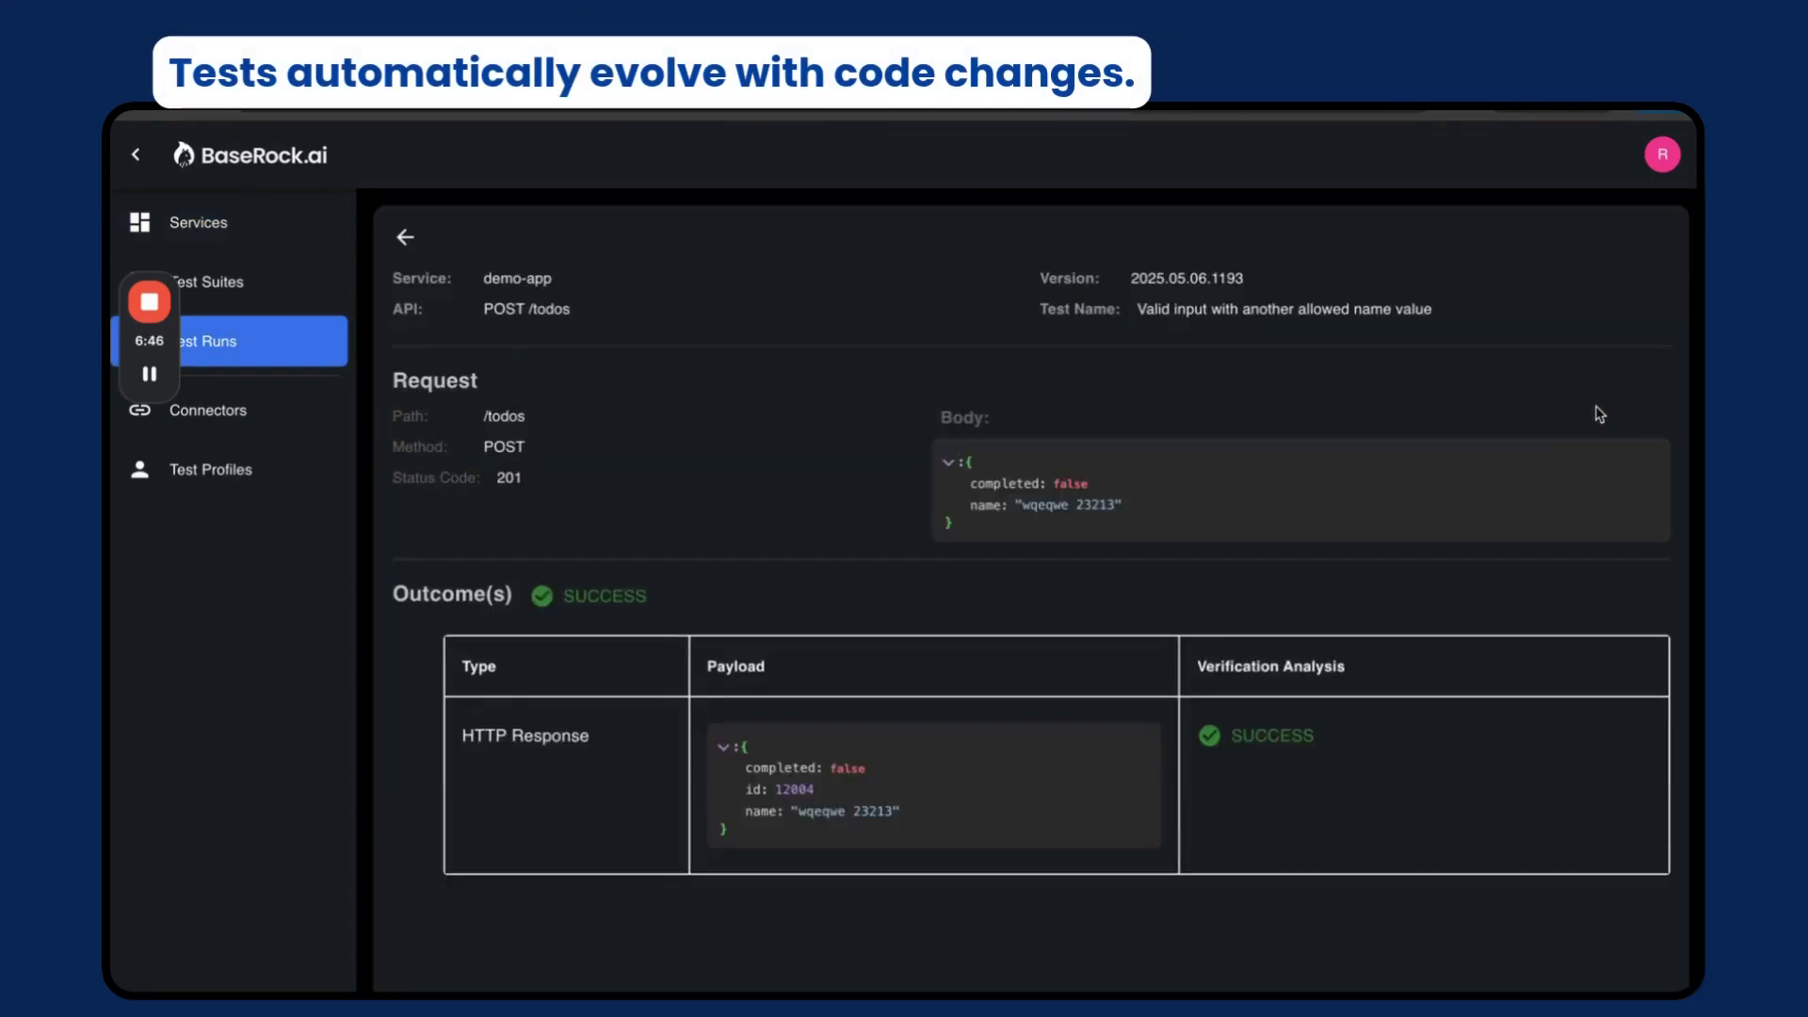